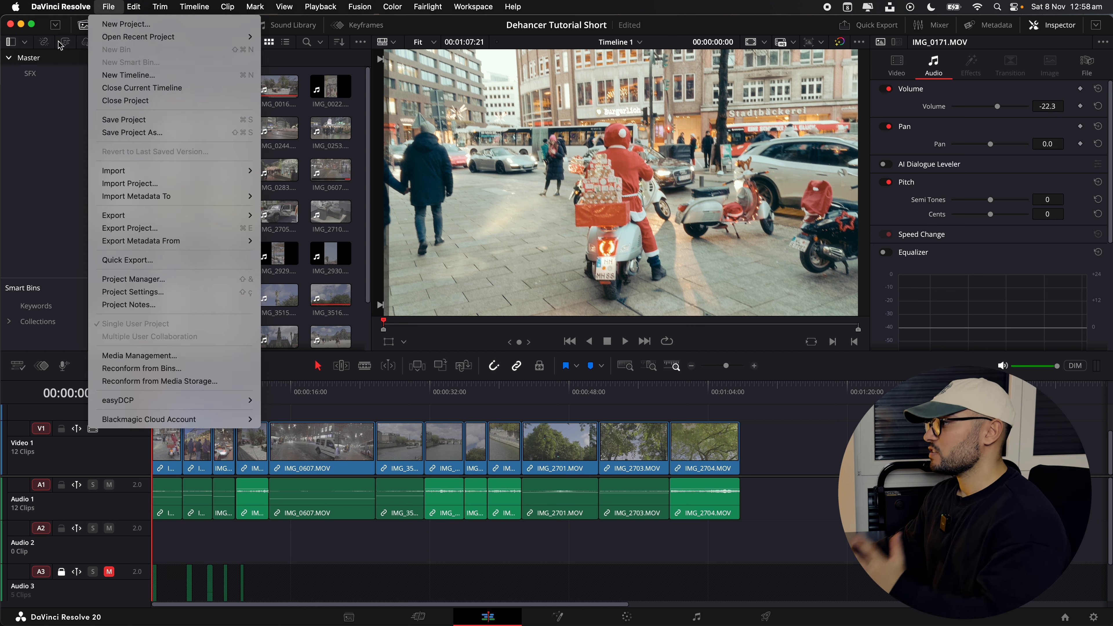
Review the viewer color profile options in the General system preferences and save the preferences.
{"action": "left_click", "coordinate": [56, 42]}
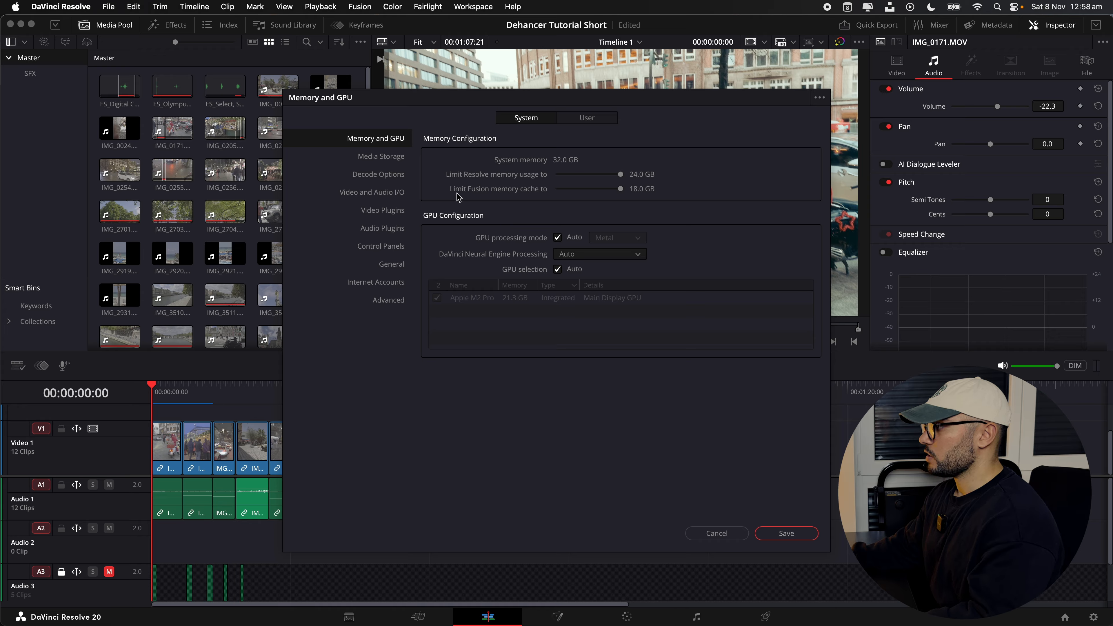
{"action": "left_click", "coordinate": [395, 267]}
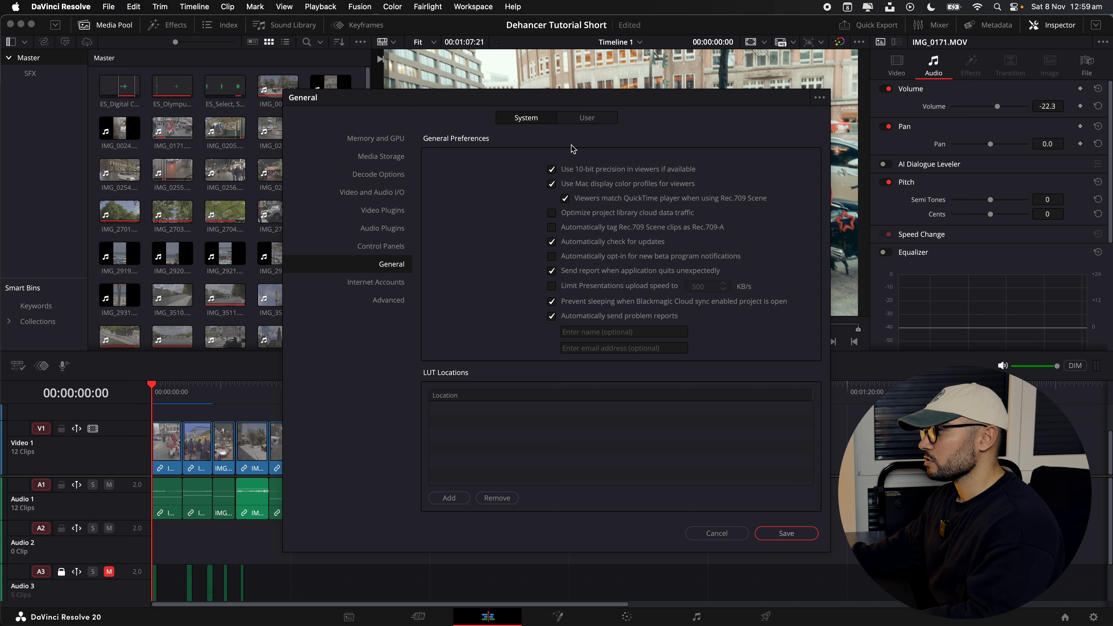
{"action": "left_click", "coordinate": [785, 533]}
Examine the Color Management project settings and the available timeline color spaces, and close the settings without saving.
{"action": "left_click", "coordinate": [1093, 617]}
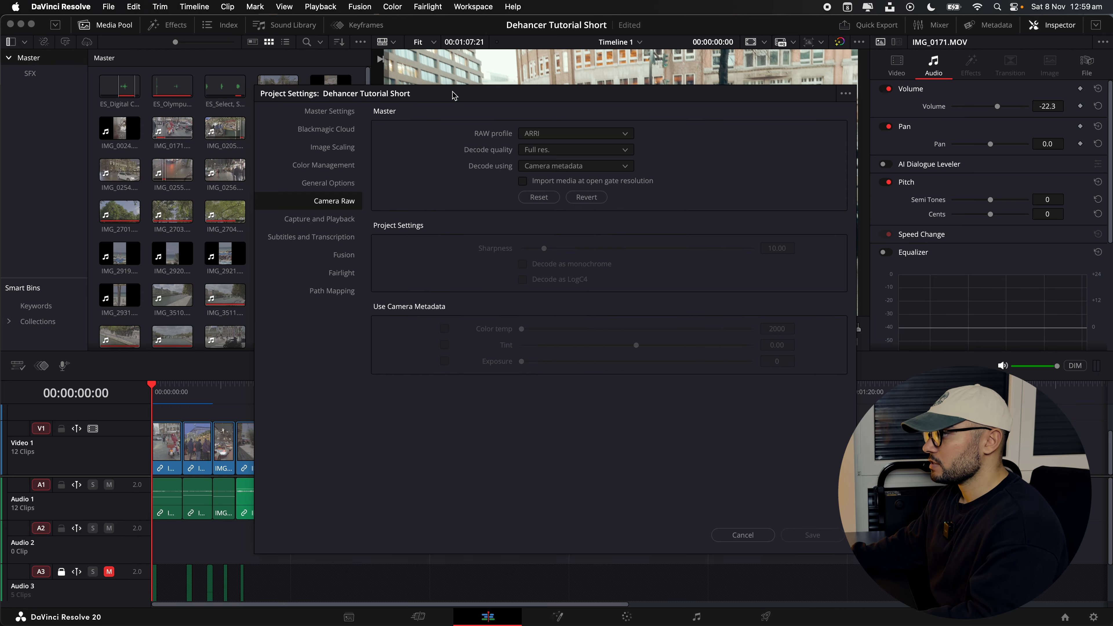
{"action": "left_click_drag", "start_coordinate": [453, 94], "coordinate": [422, 48]}
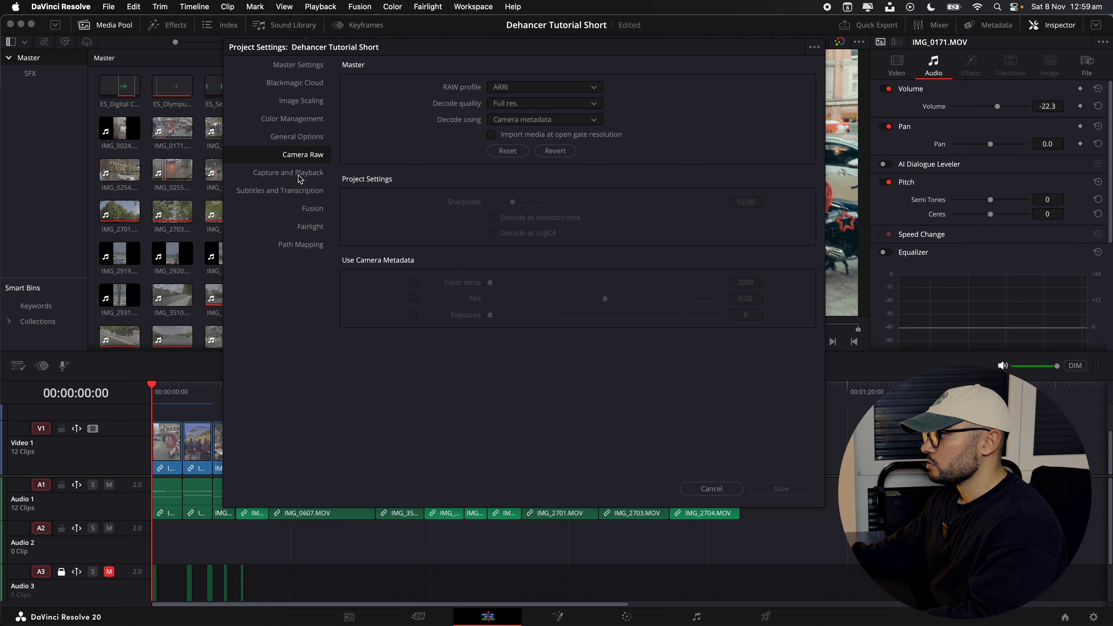
{"action": "left_click", "coordinate": [298, 119]}
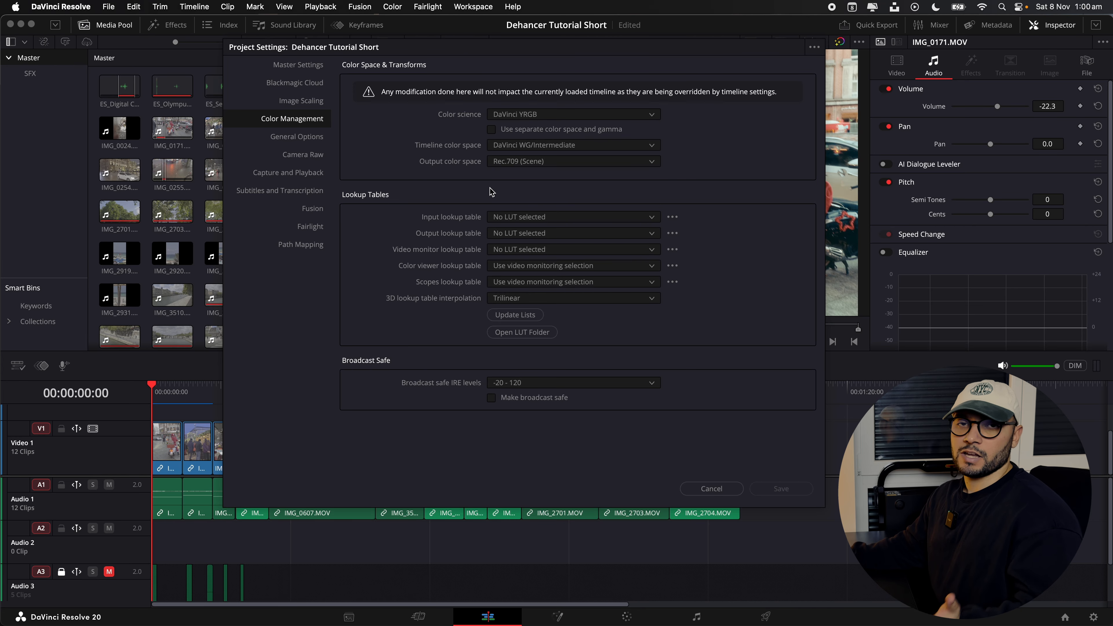
{"action": "left_click", "coordinate": [526, 146]}
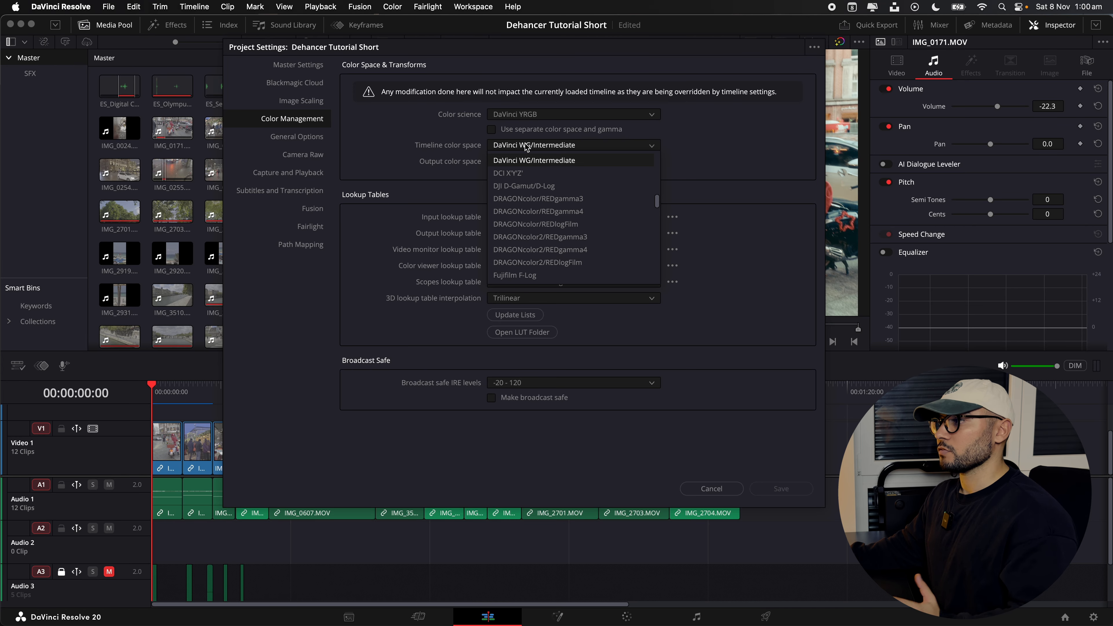
{"action": "scroll", "coordinate": [540, 237], "scroll_direction": "down", "scroll_amount": 10}
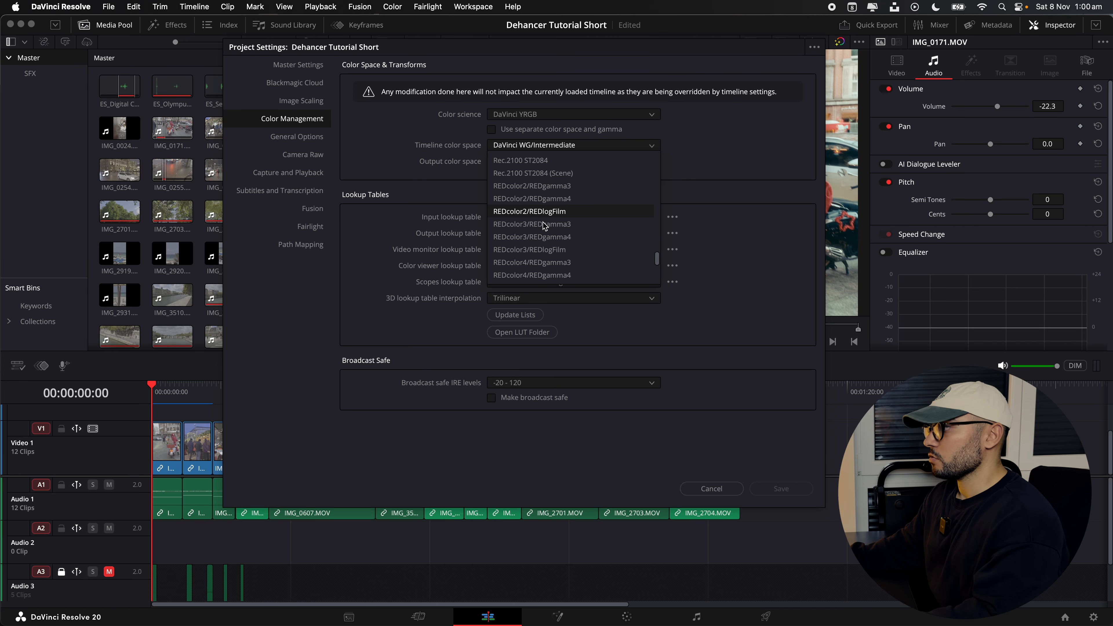
{"action": "scroll", "coordinate": [542, 230], "scroll_direction": "up", "scroll_amount": 5}
{"action": "scroll", "coordinate": [543, 224], "scroll_direction": "down", "scroll_amount": 6}
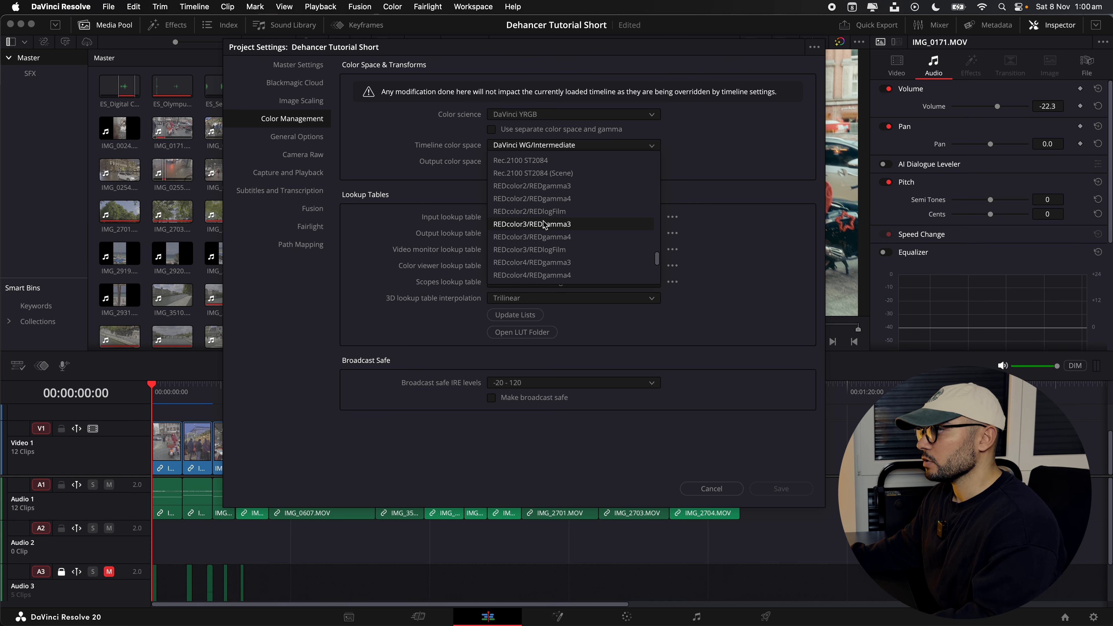
{"action": "scroll", "coordinate": [543, 225], "scroll_direction": "up", "scroll_amount": 5}
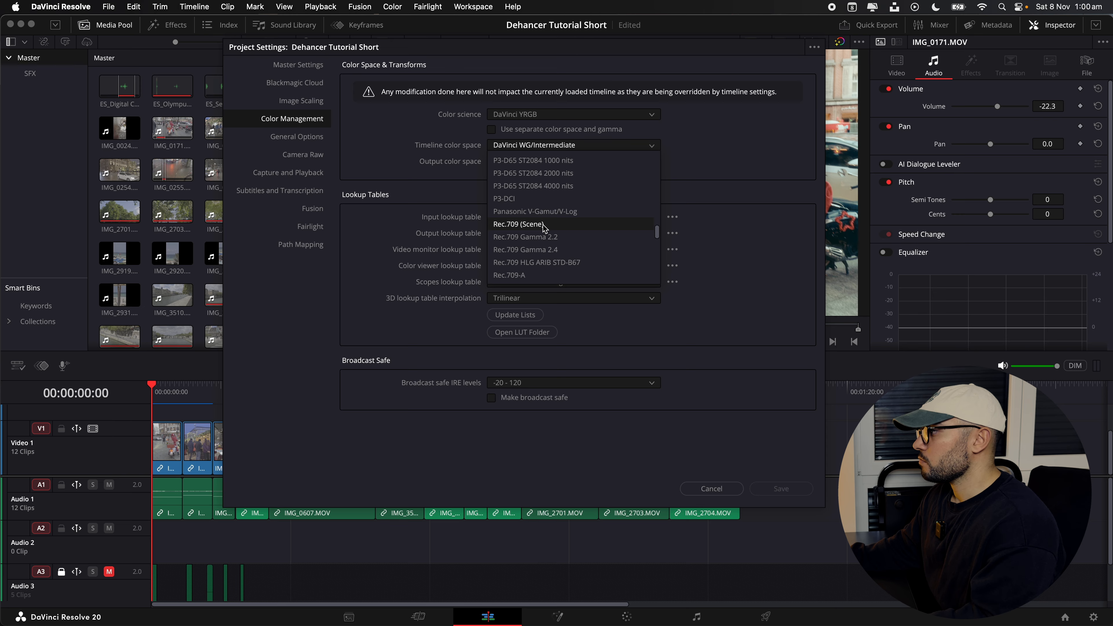
{"action": "left_click", "coordinate": [544, 225]}
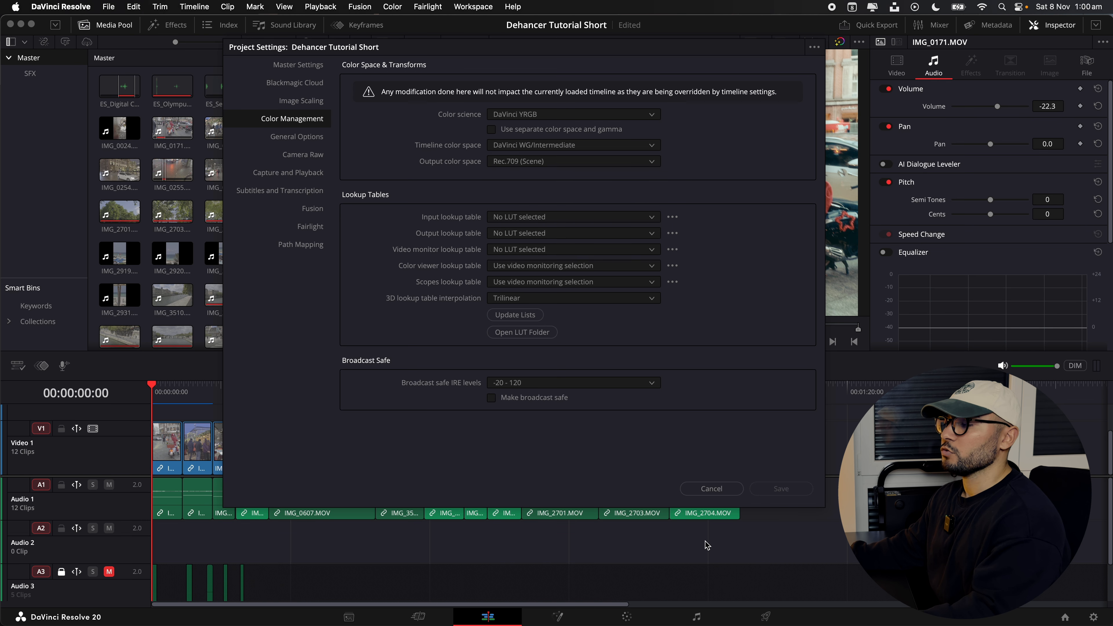
{"action": "left_click", "coordinate": [711, 488]}
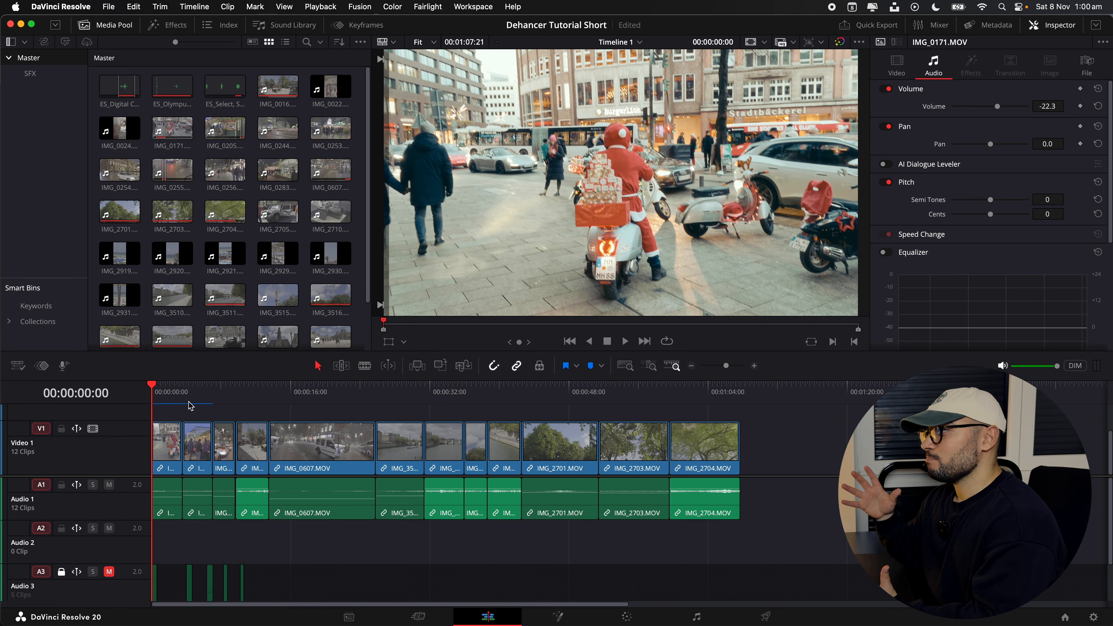
Play the timeline up to the fourth clip and open it on the Color page, fitting the frame to the viewer.
{"action": "key", "text": "space"}
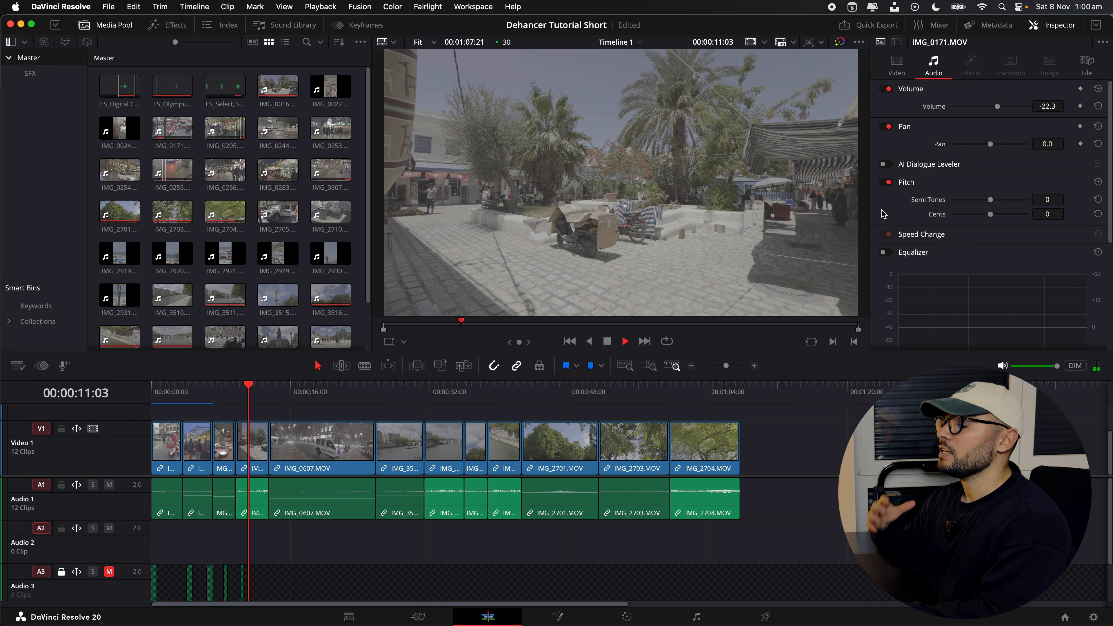
{"action": "key", "text": "space"}
{"action": "key", "text": "shift+6"}
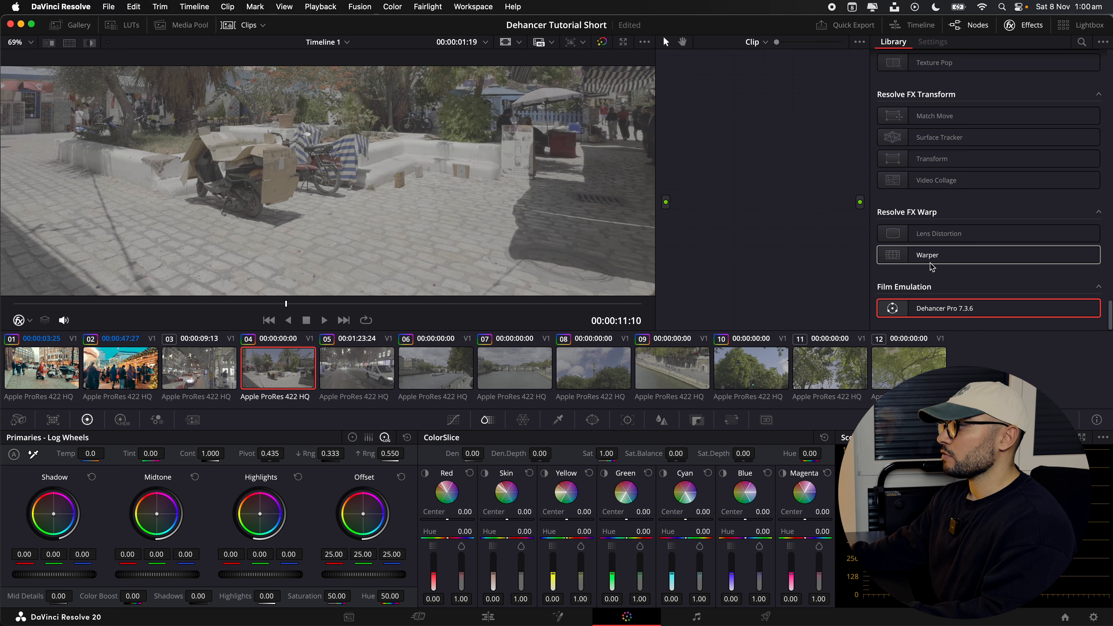
{"action": "scroll", "coordinate": [402, 109], "scroll_direction": "up", "scroll_amount": 1}
{"action": "scroll", "coordinate": [404, 214], "scroll_direction": "down", "scroll_amount": 4}
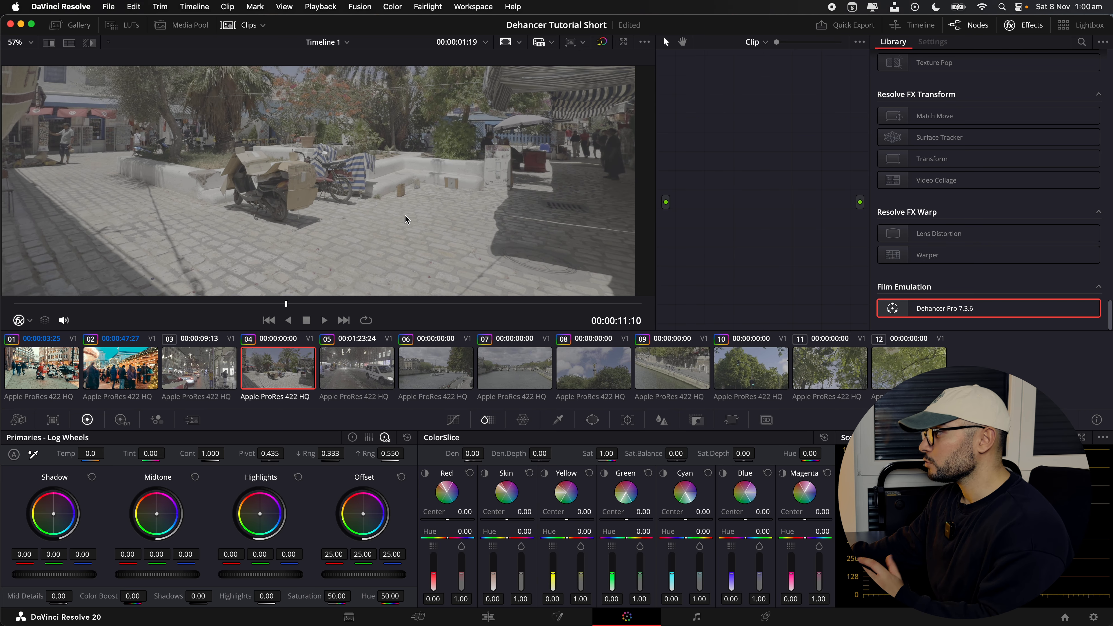
{"action": "scroll", "coordinate": [441, 136], "scroll_direction": "down", "scroll_amount": 2}
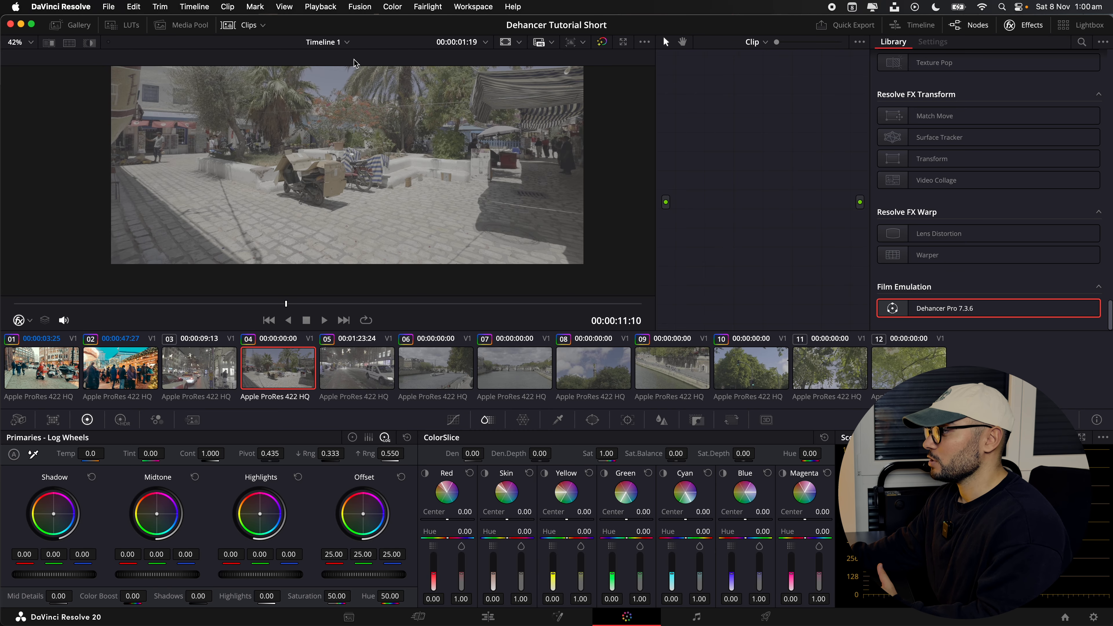
{"action": "left_click_drag", "start_coordinate": [454, 126], "coordinate": [470, 193]}
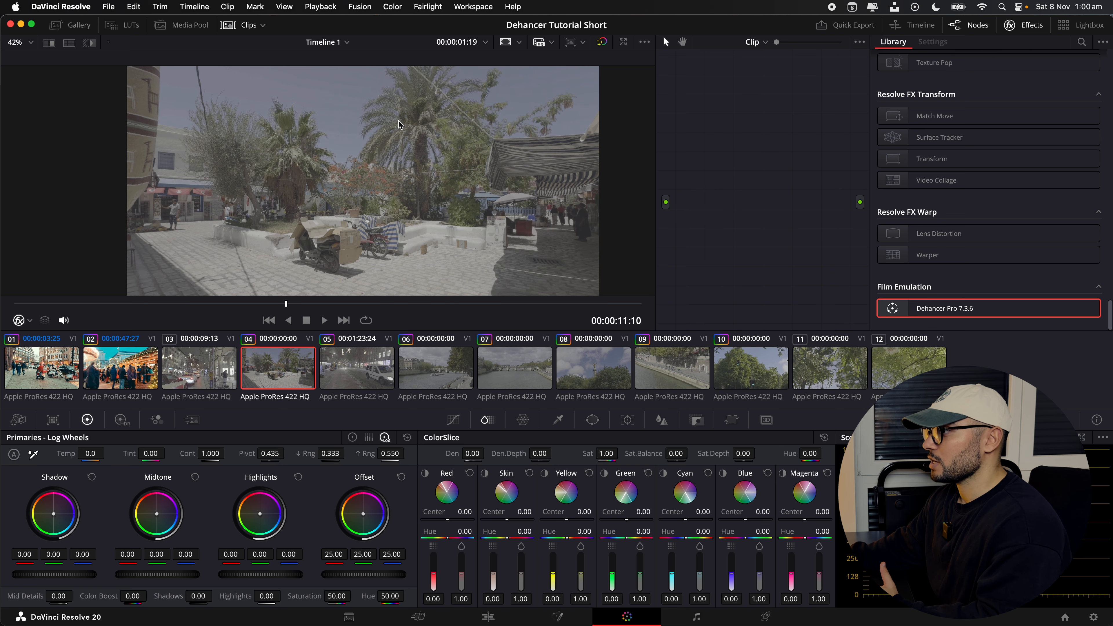
{"action": "left_click", "coordinate": [21, 43]}
{"action": "left_click", "coordinate": [25, 57]}
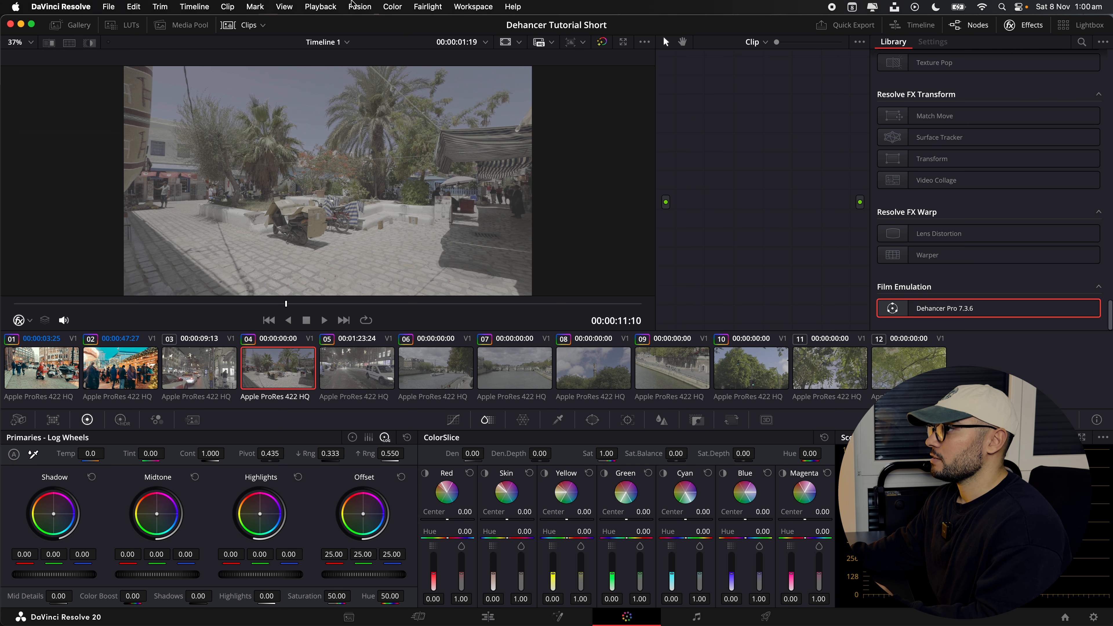
Check which render cache mode is selected for playback.
{"action": "left_click", "coordinate": [321, 7]}
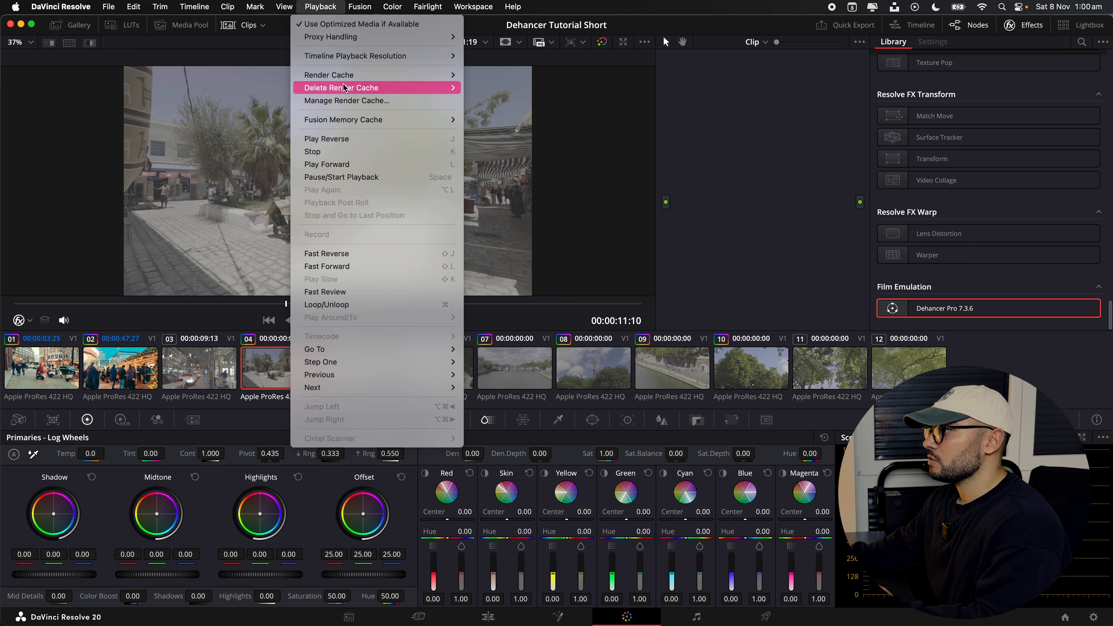
{"action": "mouse_move", "coordinate": [438, 75]}
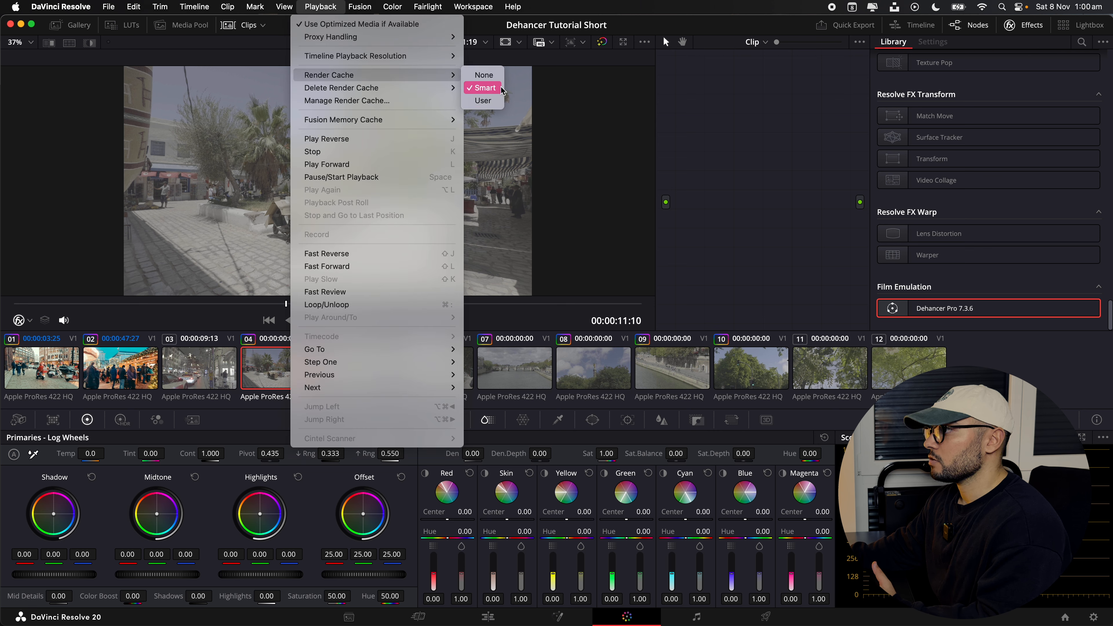
{"action": "left_click", "coordinate": [756, 140]}
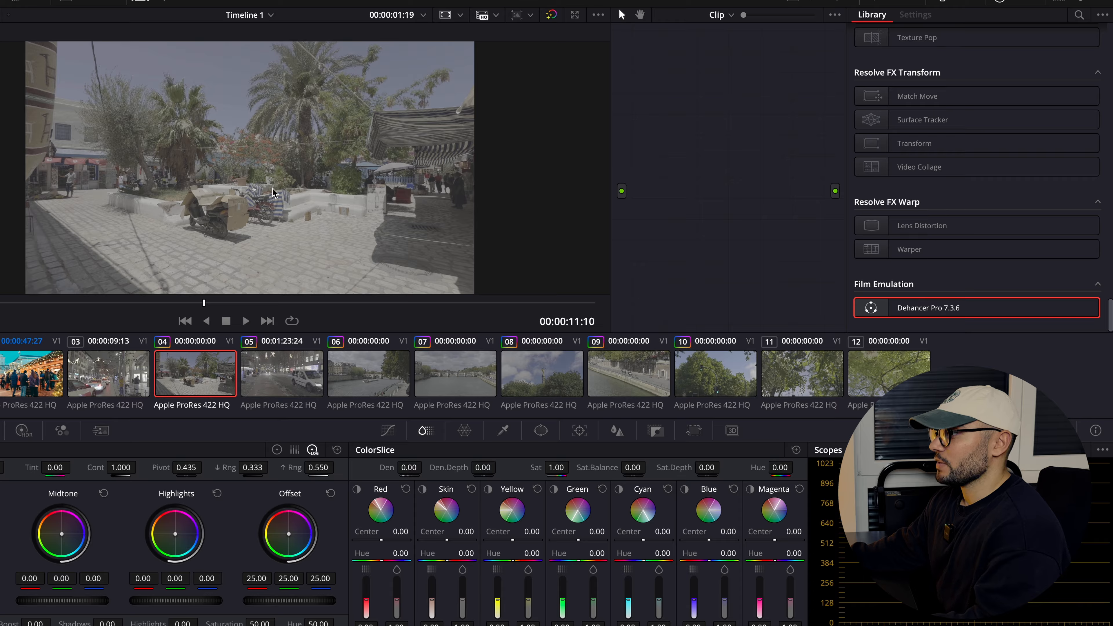
Add a serial node to the fourth clip and apply the Dehancer Pro 7.3.6 effect to it, collapsing its Film Compression settings.
{"action": "key", "text": "alt+s"}
{"action": "left_click_drag", "start_coordinate": [691, 123], "coordinate": [687, 75]}
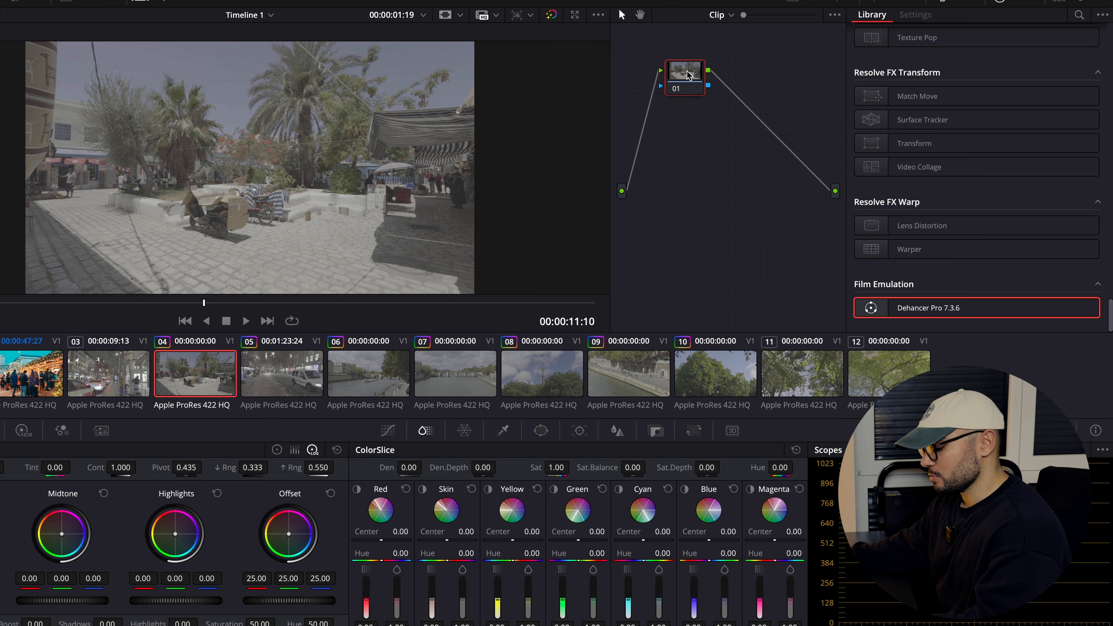
{"action": "left_click_drag", "start_coordinate": [909, 304], "coordinate": [684, 74]}
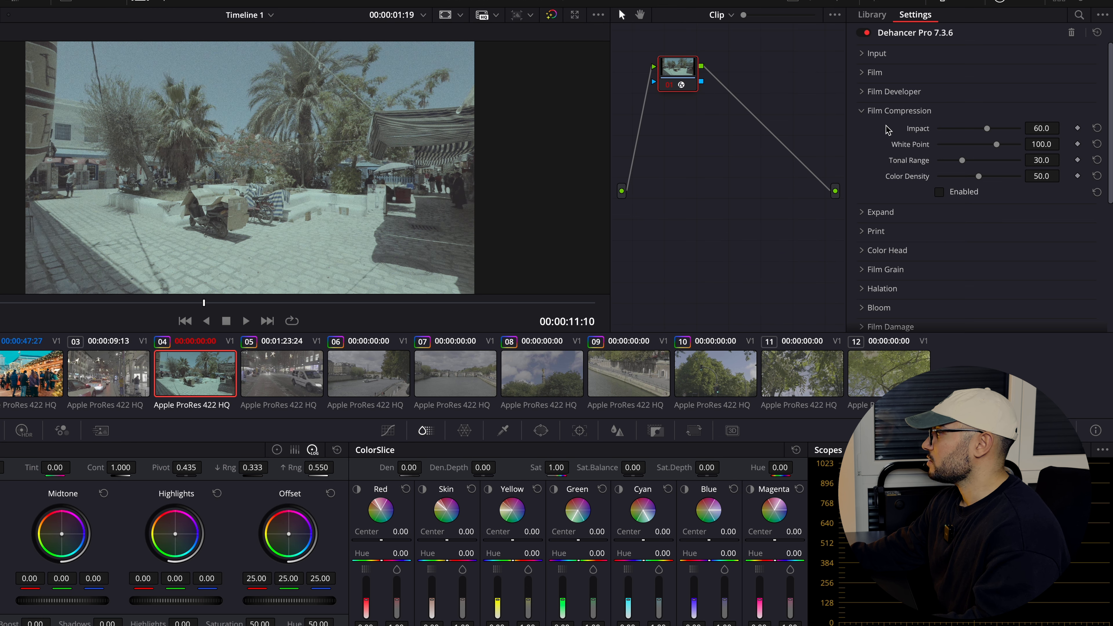
{"action": "left_click", "coordinate": [877, 110]}
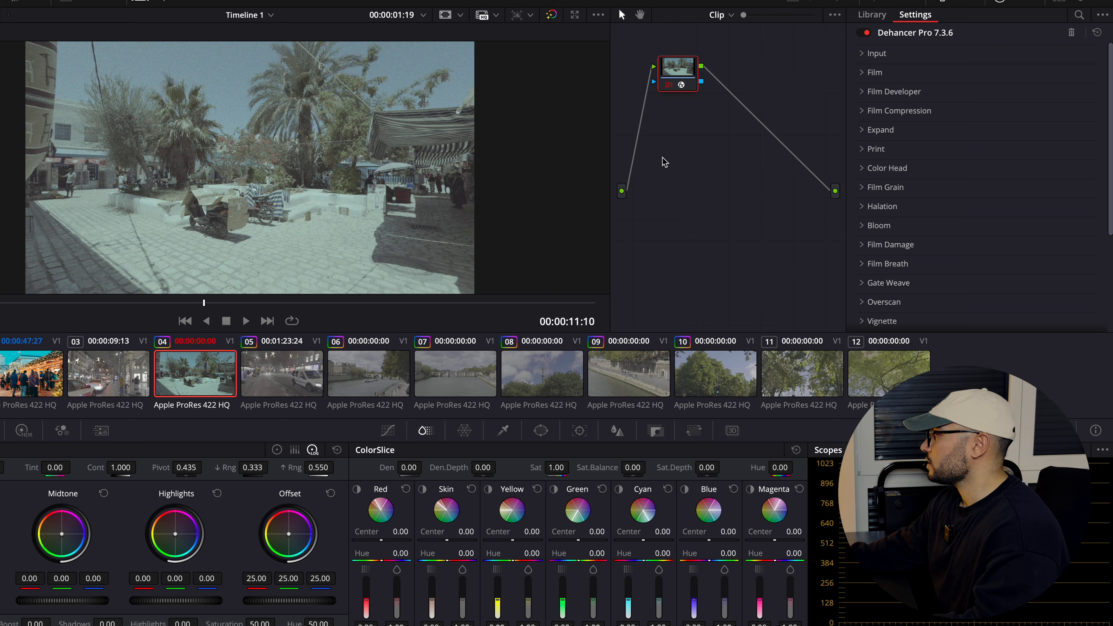
Configure the Dehancer input with source Choose Camera, vendor Apple, camera iPhone and format Apple Log.
{"action": "left_click", "coordinate": [877, 55]}
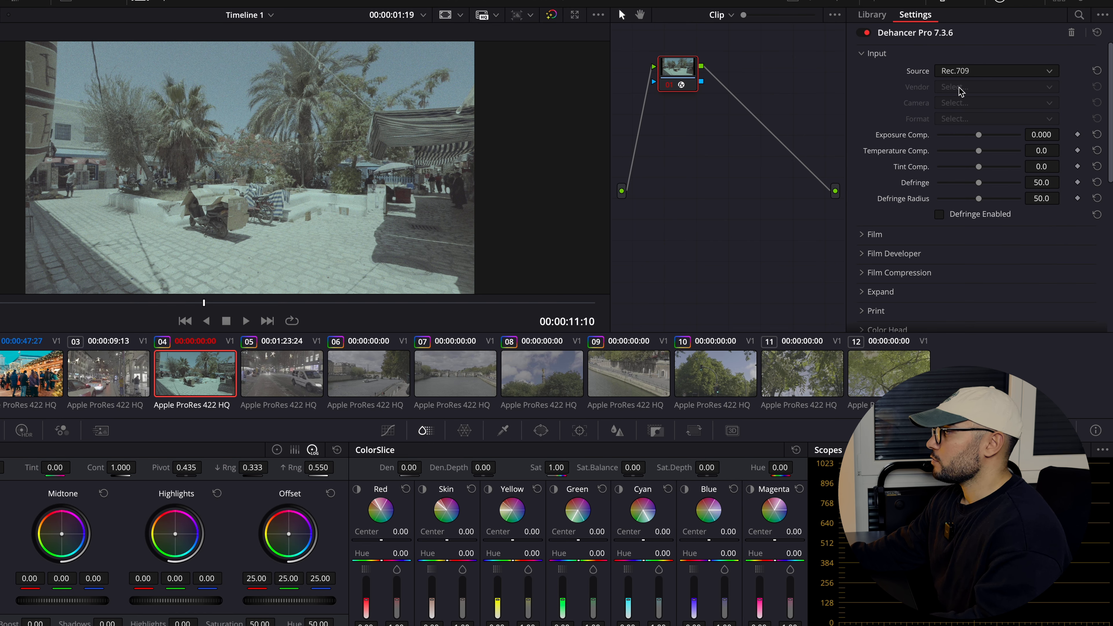
{"action": "left_click", "coordinate": [974, 72]}
{"action": "left_click", "coordinate": [961, 176]}
{"action": "left_click", "coordinate": [966, 87]}
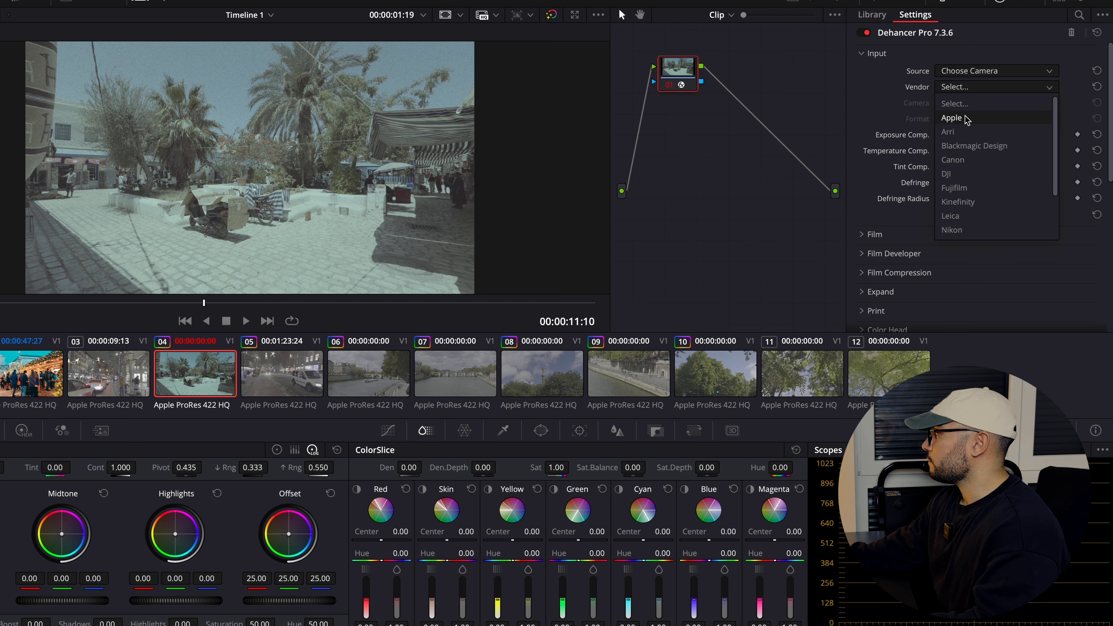
{"action": "left_click", "coordinate": [962, 112]}
{"action": "left_click", "coordinate": [967, 118]}
{"action": "left_click", "coordinate": [963, 131]}
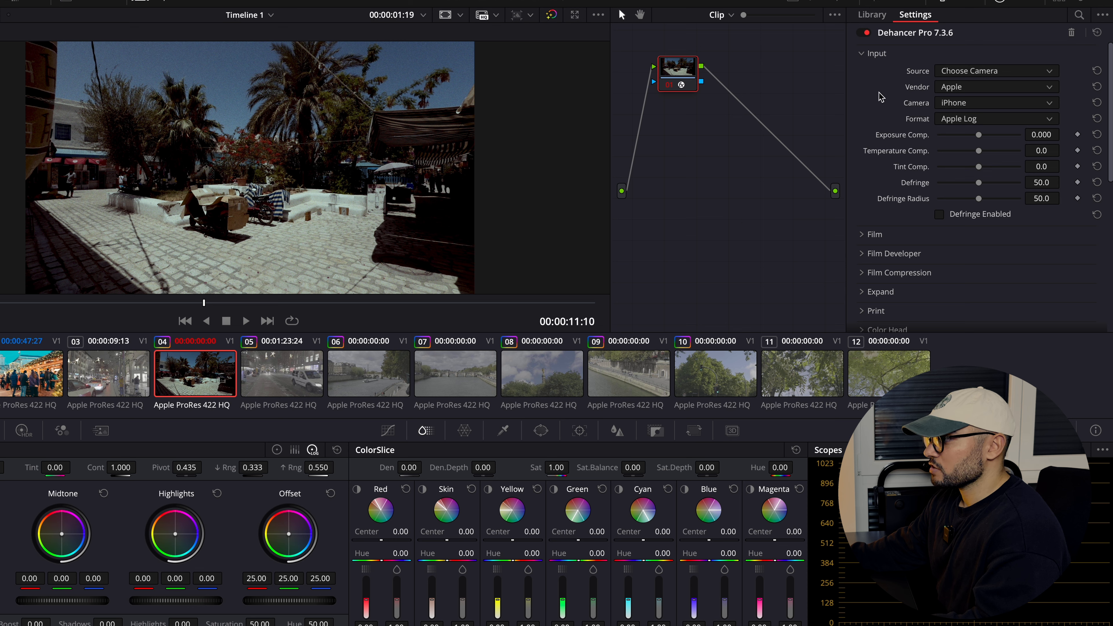
Disable Film Grain in the Dehancer effect and collapse its settings.
{"action": "scroll", "coordinate": [898, 175], "scroll_direction": "down", "scroll_amount": 6}
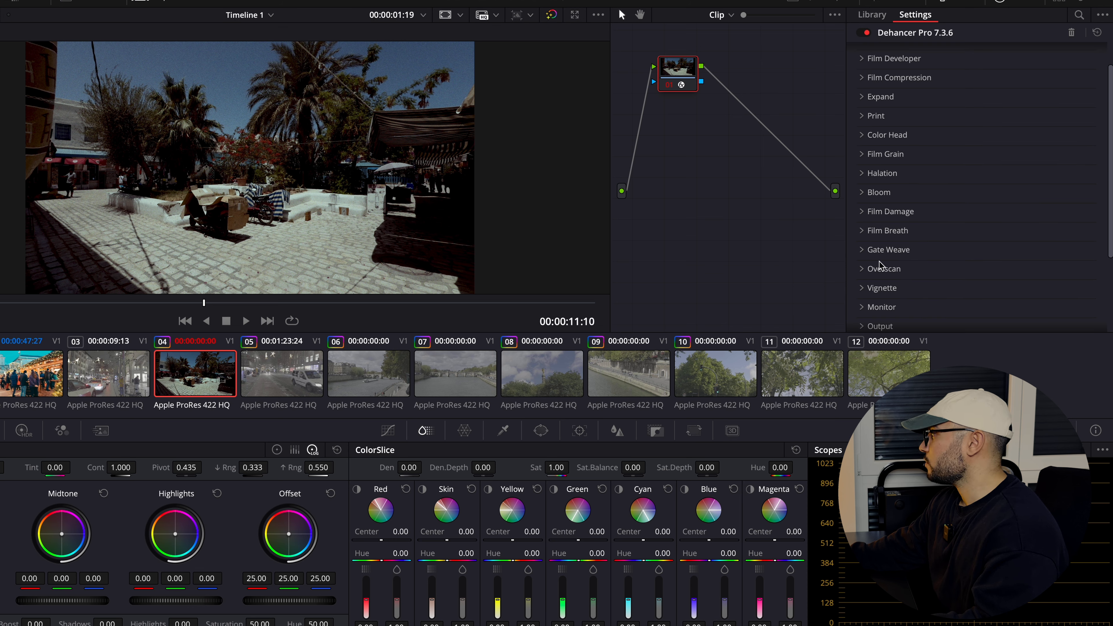
{"action": "left_click", "coordinate": [863, 154]}
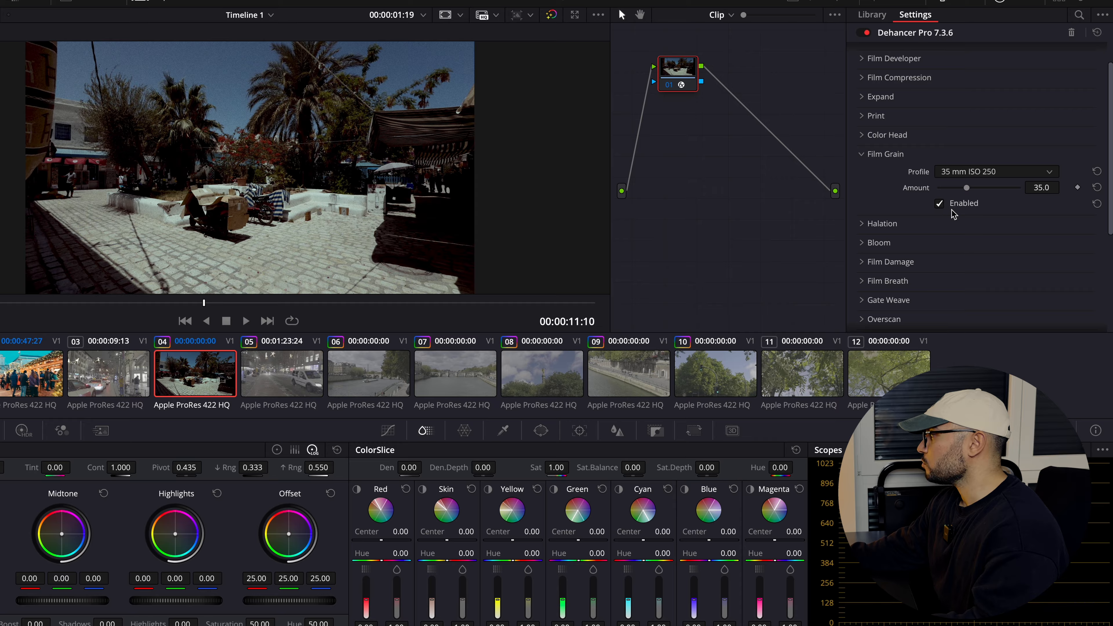
{"action": "left_click", "coordinate": [939, 203]}
{"action": "left_click", "coordinate": [873, 158]}
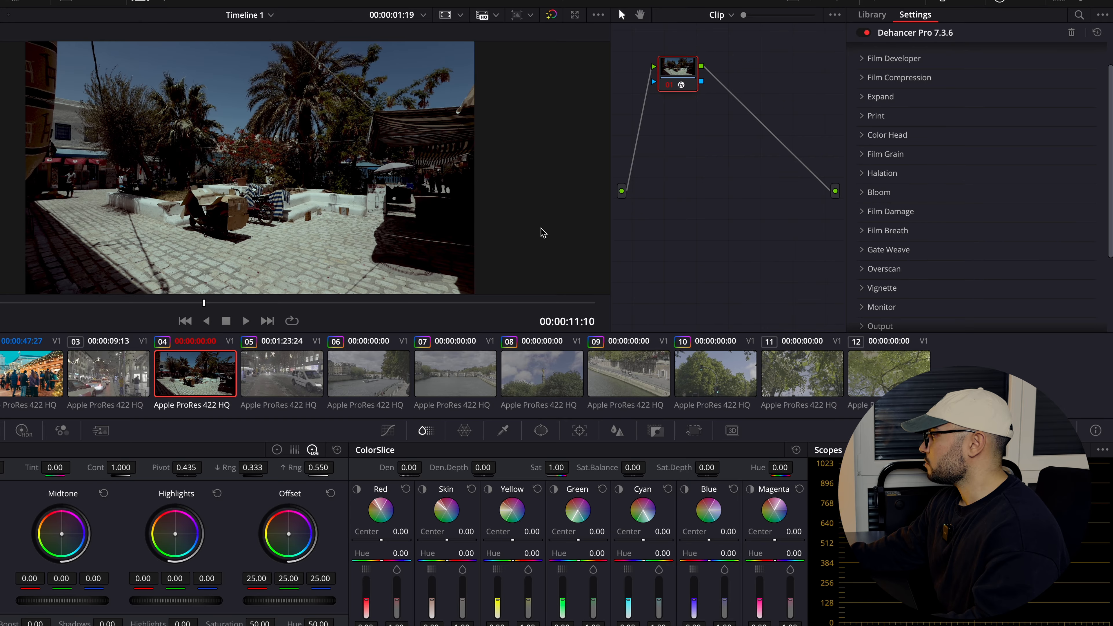
Raise the Exposure Comp. in the Dehancer input settings to 0.628.
{"action": "scroll", "coordinate": [958, 210], "scroll_direction": "up", "scroll_amount": 2}
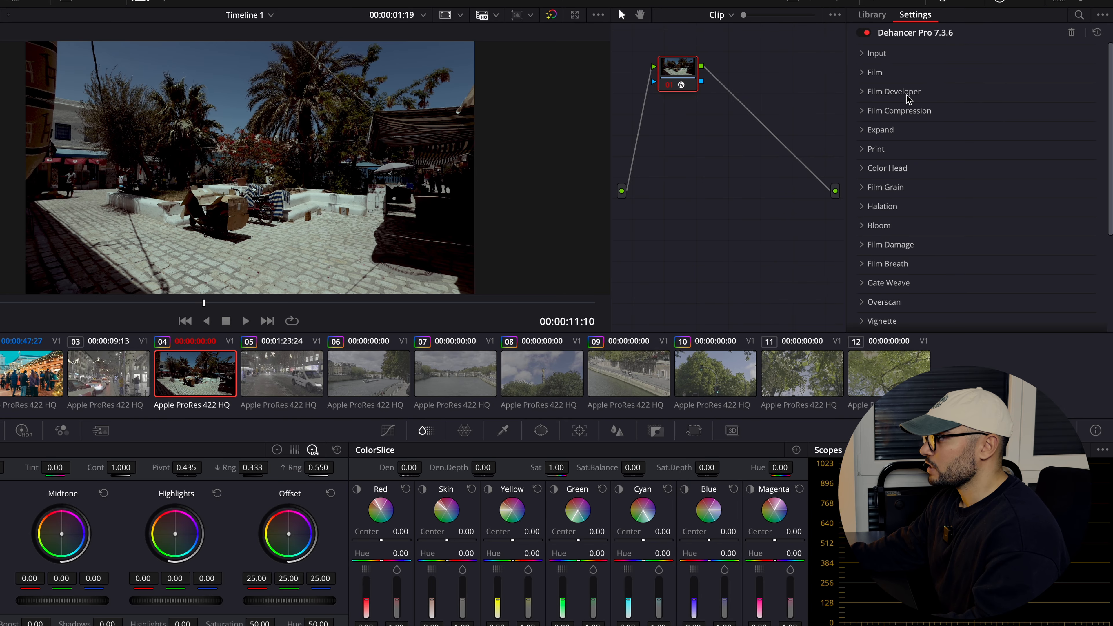
{"action": "left_click", "coordinate": [876, 53]}
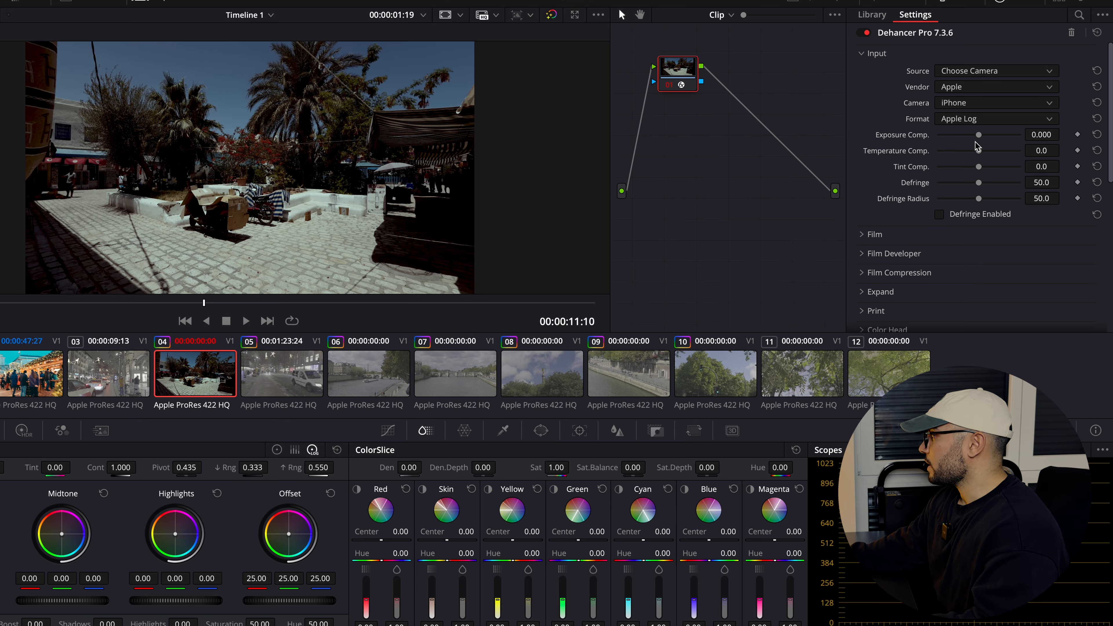
{"action": "left_click_drag", "start_coordinate": [980, 137], "coordinate": [985, 139]}
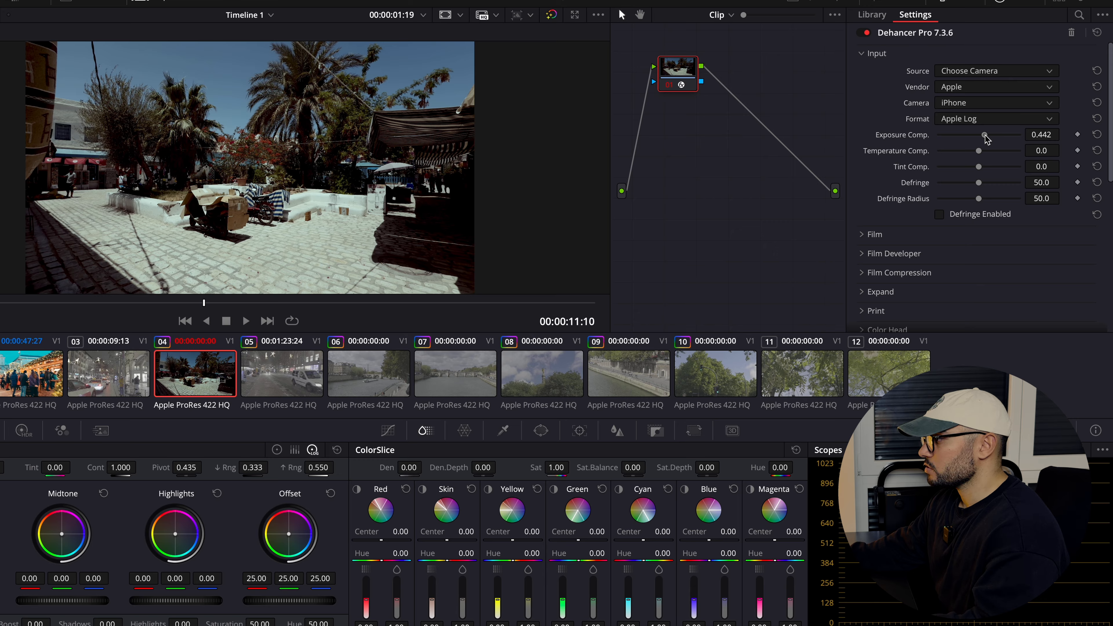
{"action": "left_click_drag", "start_coordinate": [986, 138], "coordinate": [989, 138]}
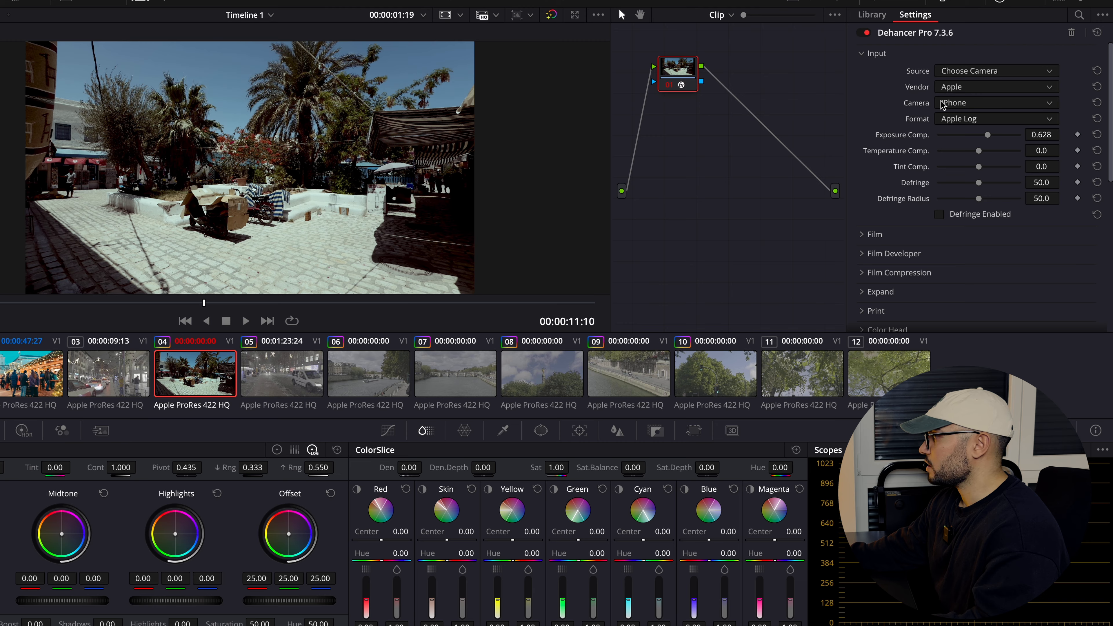
Set the Dehancer film profile to Kodak Vision3 50D.
{"action": "left_click", "coordinate": [876, 53]}
{"action": "left_click", "coordinate": [875, 72]}
{"action": "left_click", "coordinate": [991, 91]}
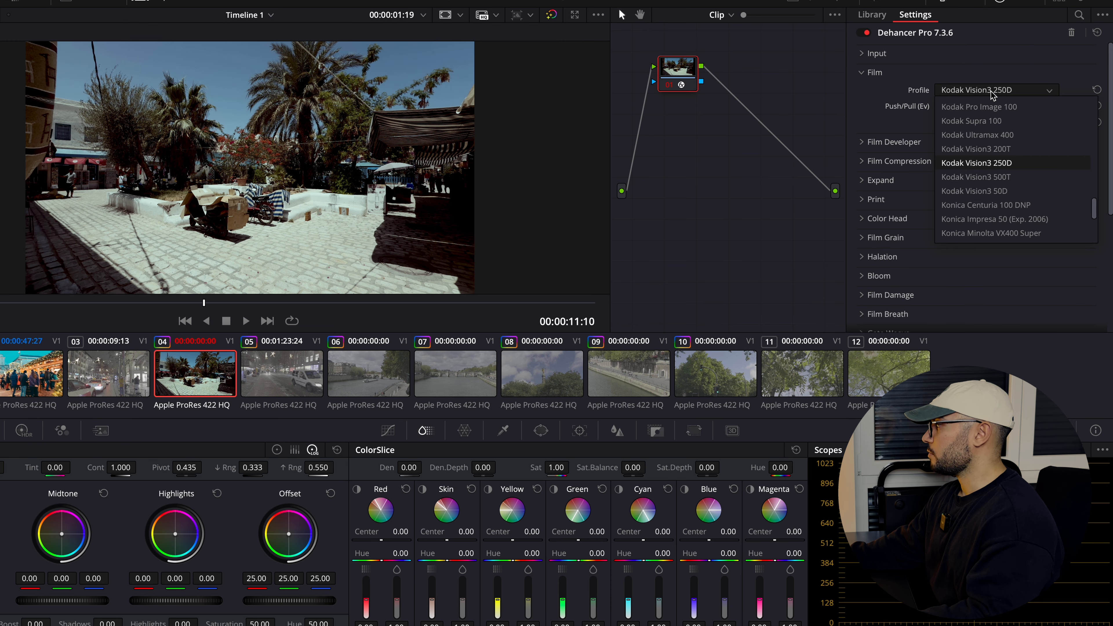
{"action": "left_click", "coordinate": [987, 193]}
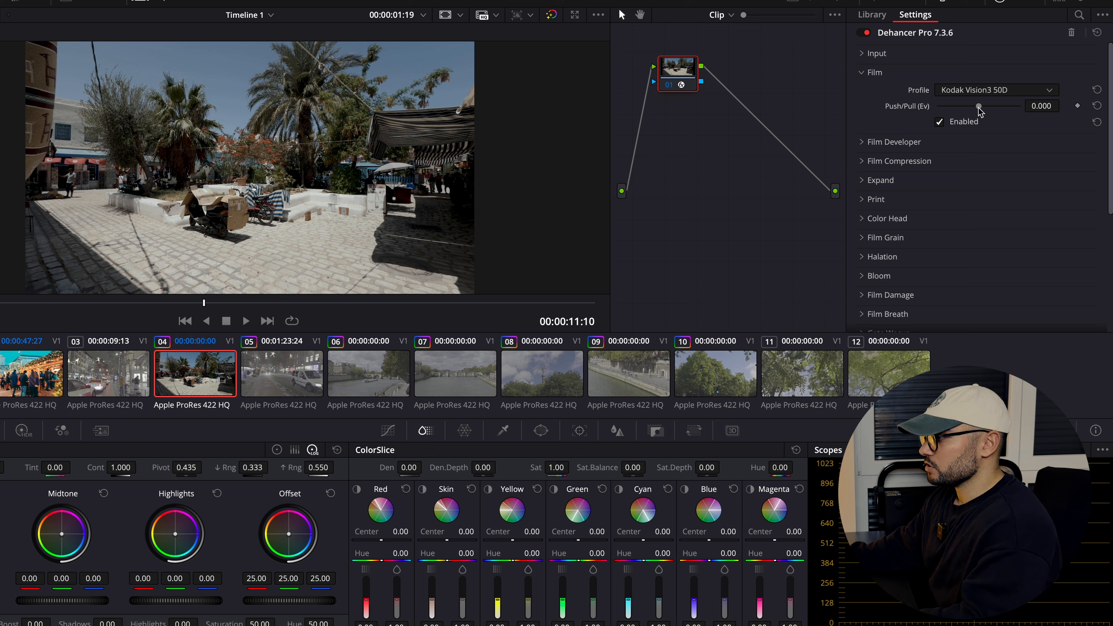
Raise the film profile's Push/Pull (Ev) to 2.000 and collapse the Film settings.
{"action": "left_click_drag", "start_coordinate": [979, 107], "coordinate": [1020, 109]}
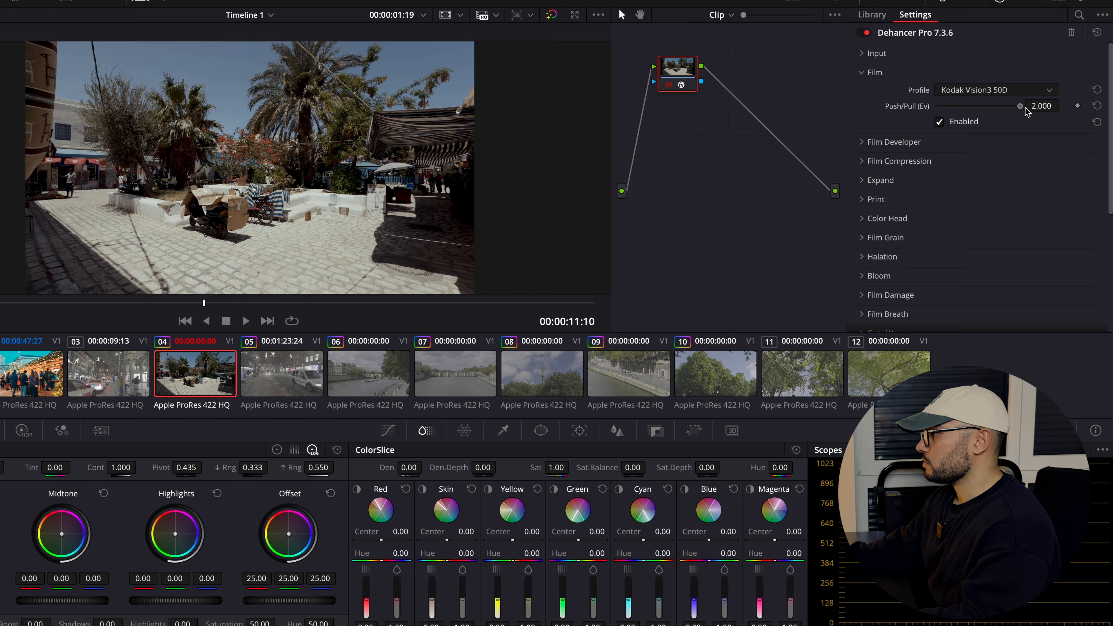
{"action": "left_click", "coordinate": [872, 80]}
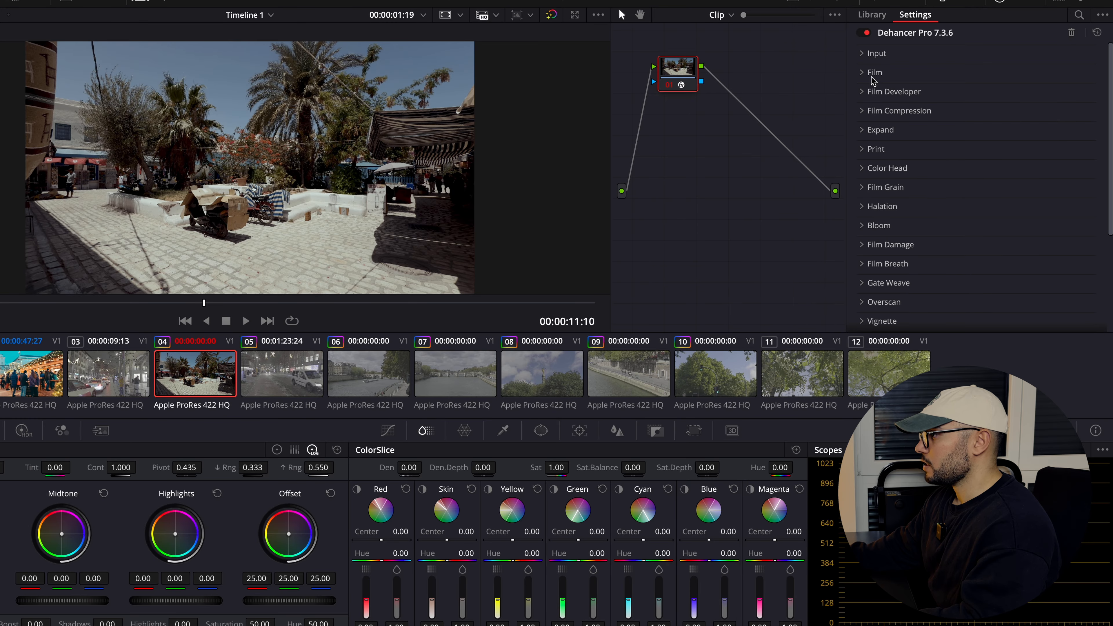
Set the Dehancer Print profile to Fujifilm 3513 Print film.
{"action": "left_click", "coordinate": [862, 152]}
{"action": "left_click", "coordinate": [953, 169]}
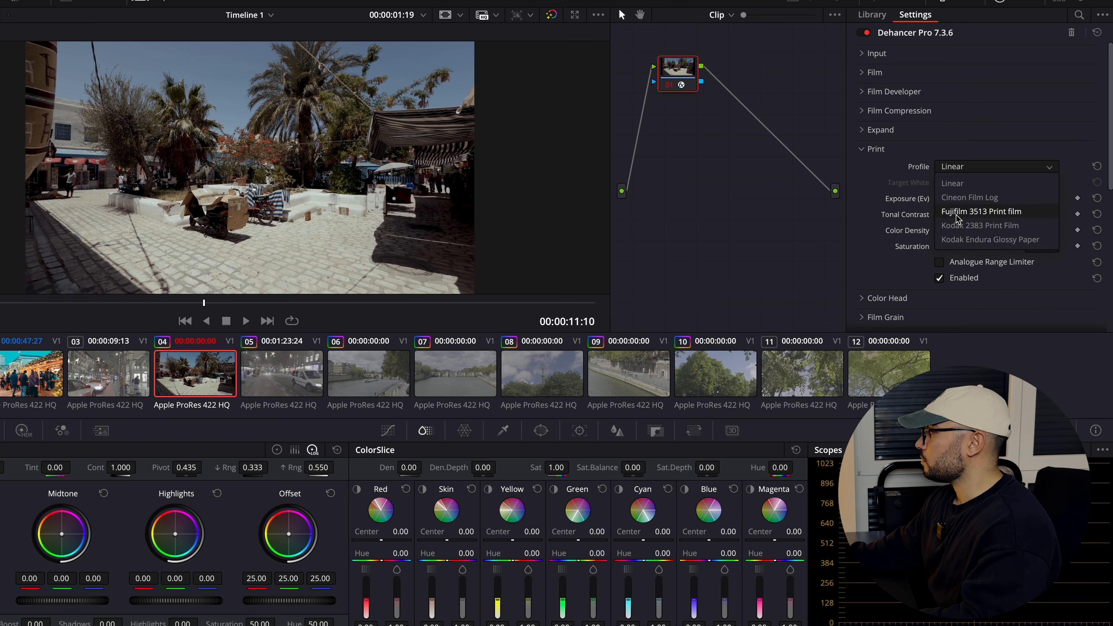
{"action": "left_click", "coordinate": [978, 212]}
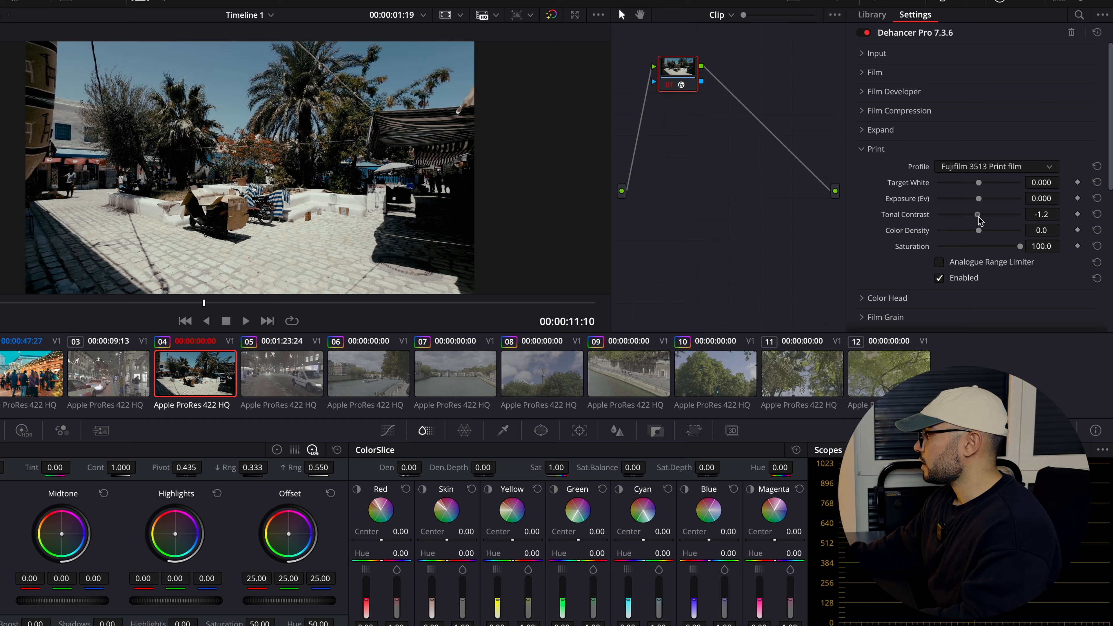
Lower the Print Tonal Contrast to -30.6 and enable the Analogue Range Limiter.
{"action": "left_click_drag", "start_coordinate": [977, 217], "coordinate": [973, 216]}
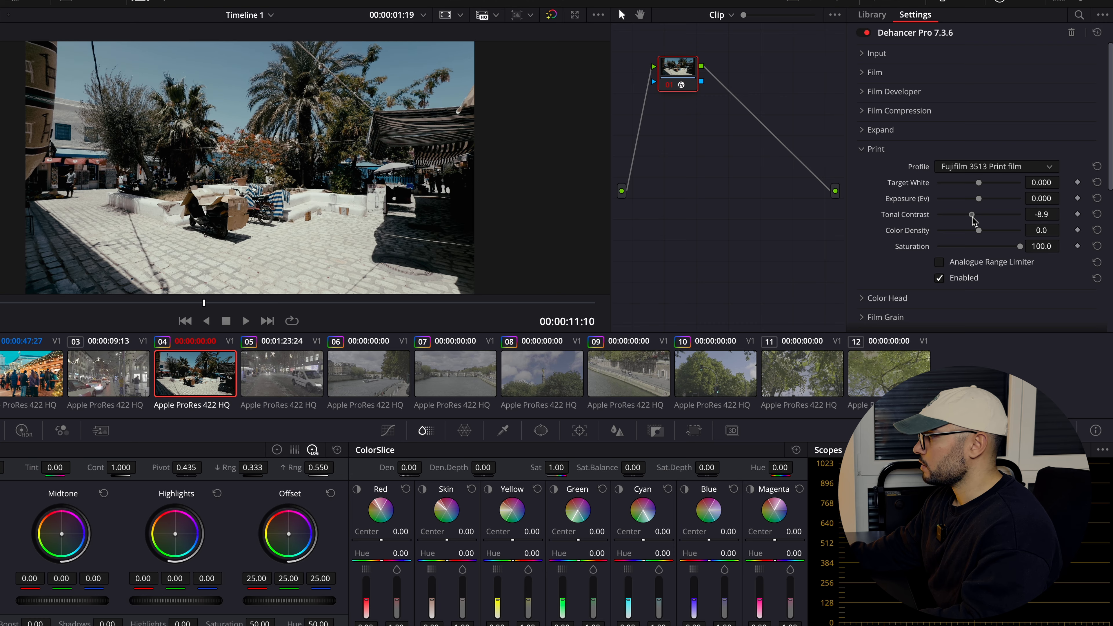
{"action": "left_click_drag", "start_coordinate": [971, 216], "coordinate": [962, 216]}
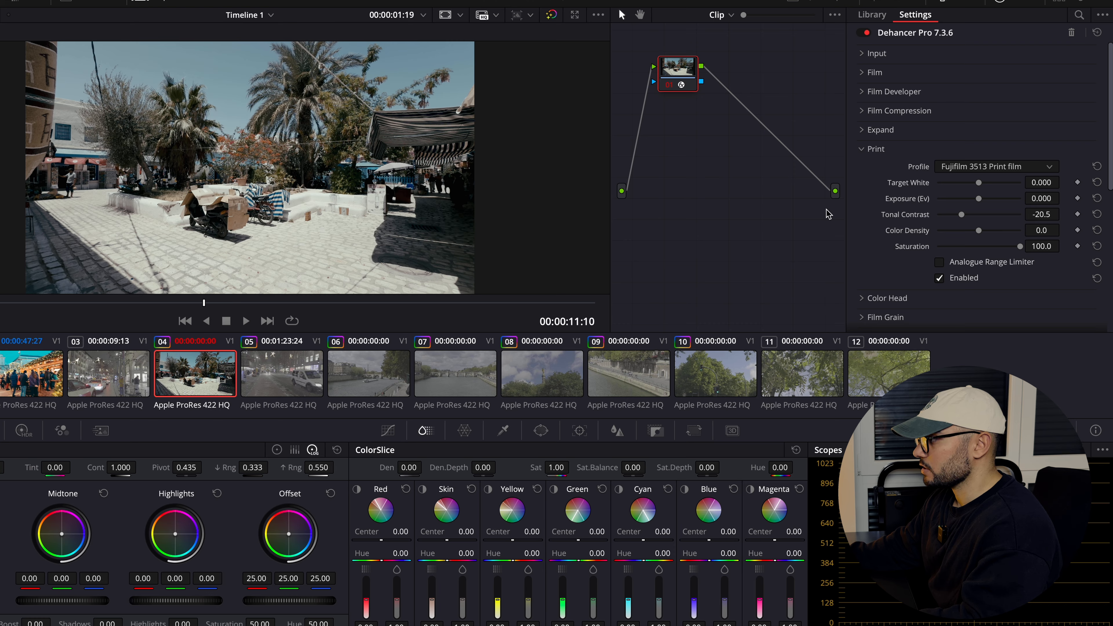
{"action": "left_click_drag", "start_coordinate": [962, 219], "coordinate": [957, 219]}
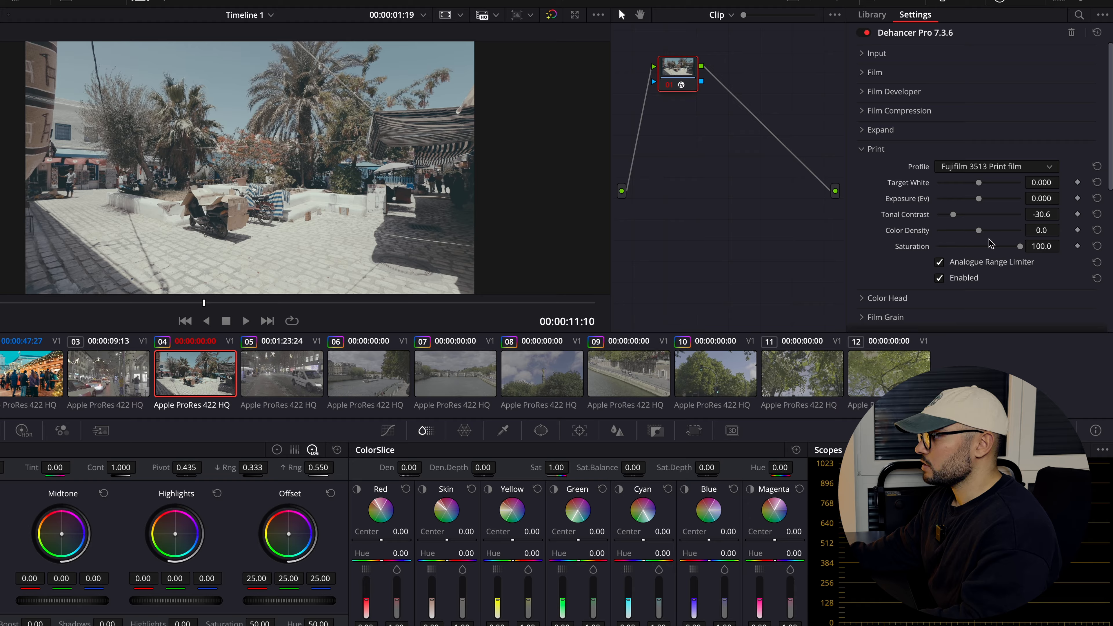
Enable Film Developer in Dehancer and raise its Color Boost to about 64.2.
{"action": "left_click", "coordinate": [889, 92]}
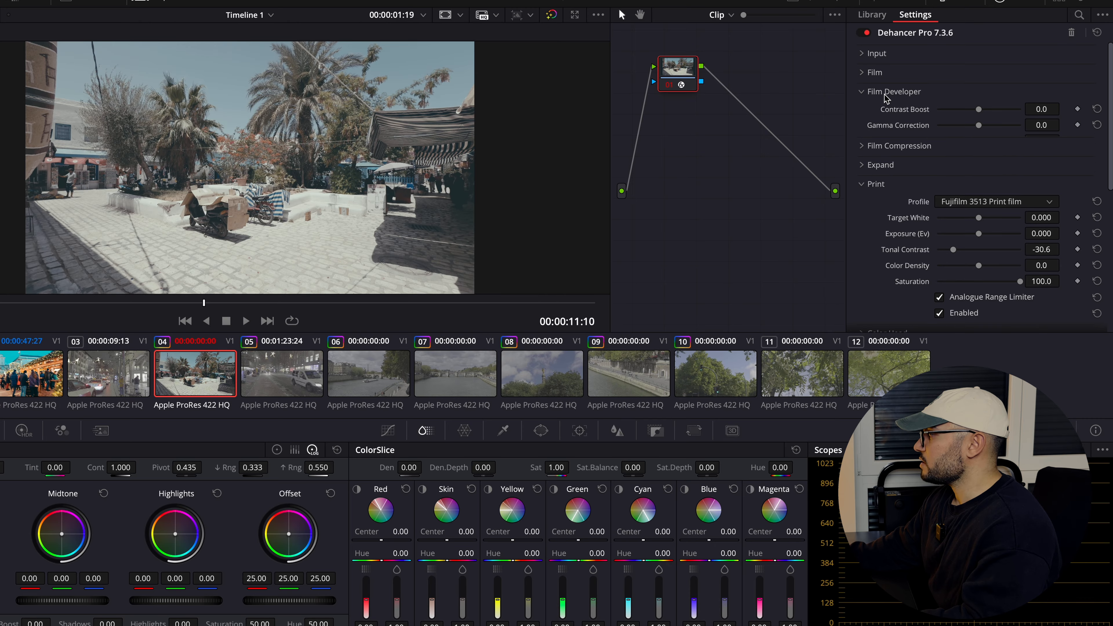
{"action": "left_click", "coordinate": [941, 174]}
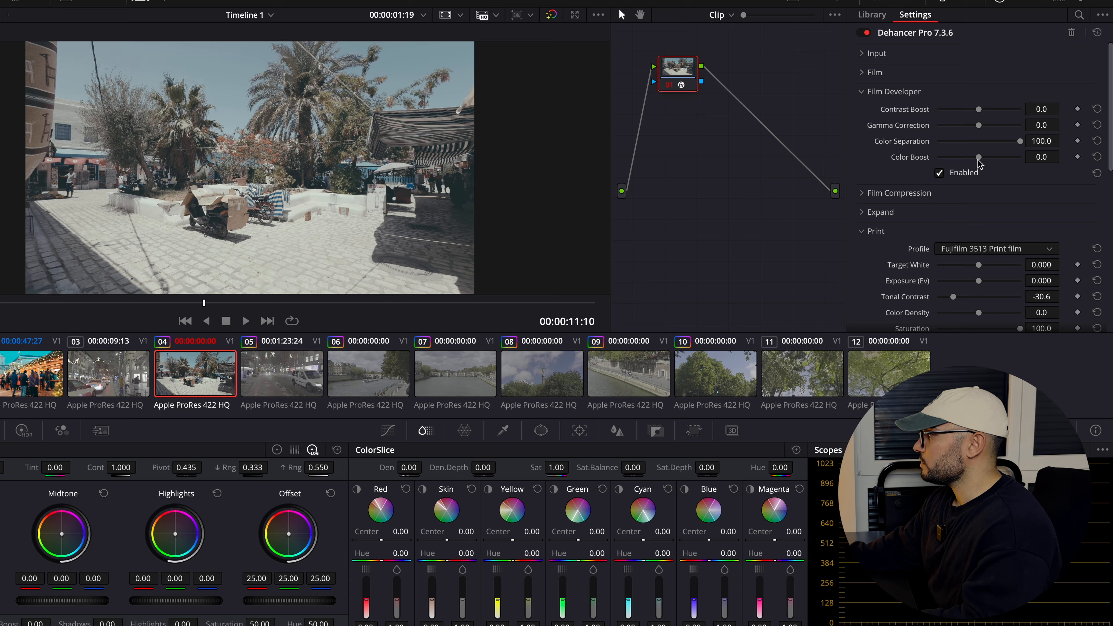
{"action": "left_click_drag", "start_coordinate": [978, 158], "coordinate": [1006, 166]}
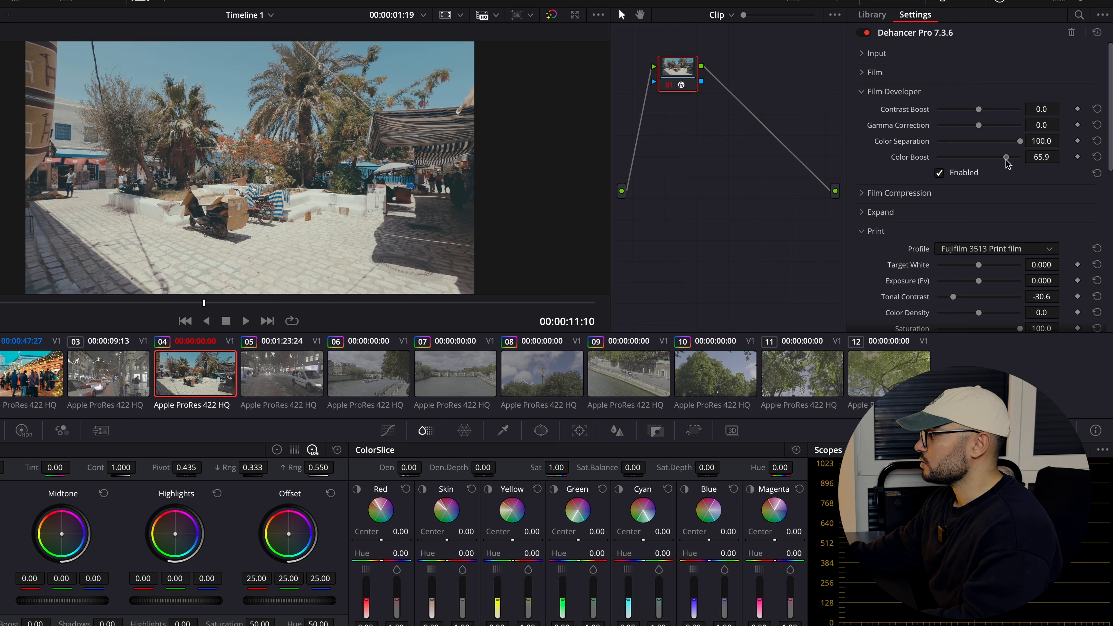
Compare the image with and without the Analogue Range Limiter in the Print settings, leaving it on.
{"action": "scroll", "coordinate": [975, 171], "scroll_direction": "down", "scroll_amount": 5}
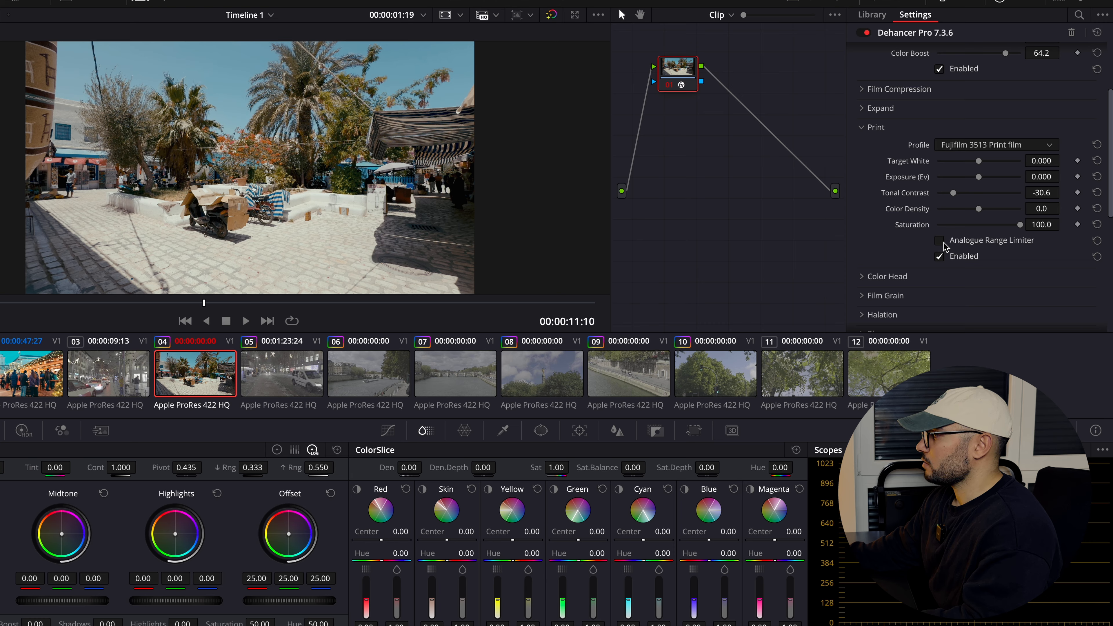
{"action": "left_click", "coordinate": [940, 241]}
Set the Film Developer Color Boost to 59.7 and Contrast Boost to 2.3, and collapse its settings.
{"action": "scroll", "coordinate": [947, 241], "scroll_direction": "up", "scroll_amount": 3}
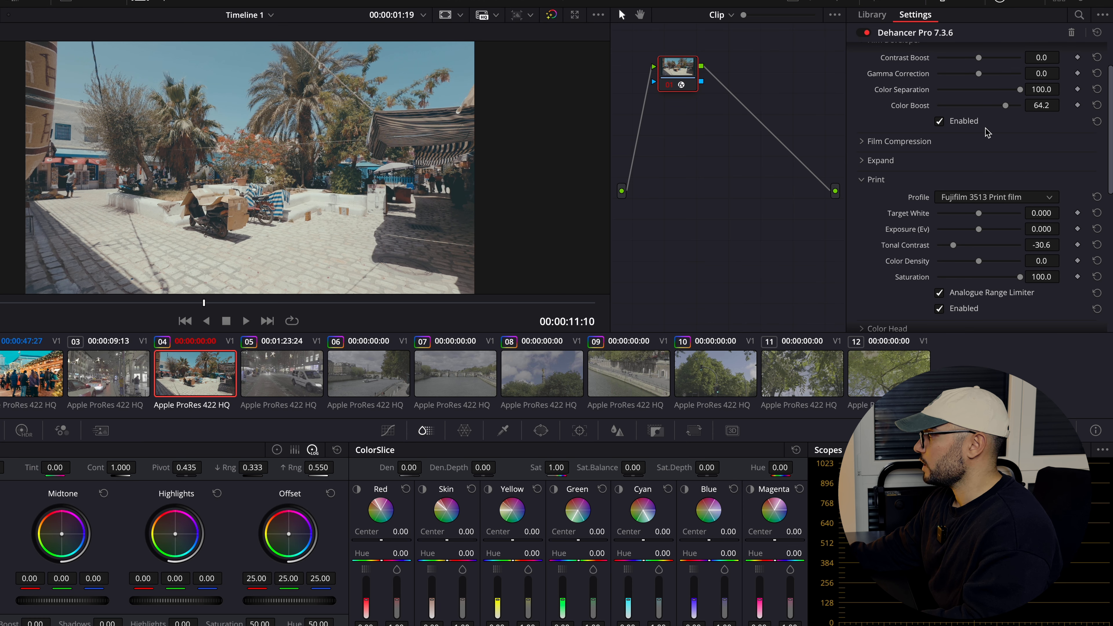
{"action": "scroll", "coordinate": [933, 184], "scroll_direction": "up", "scroll_amount": 2}
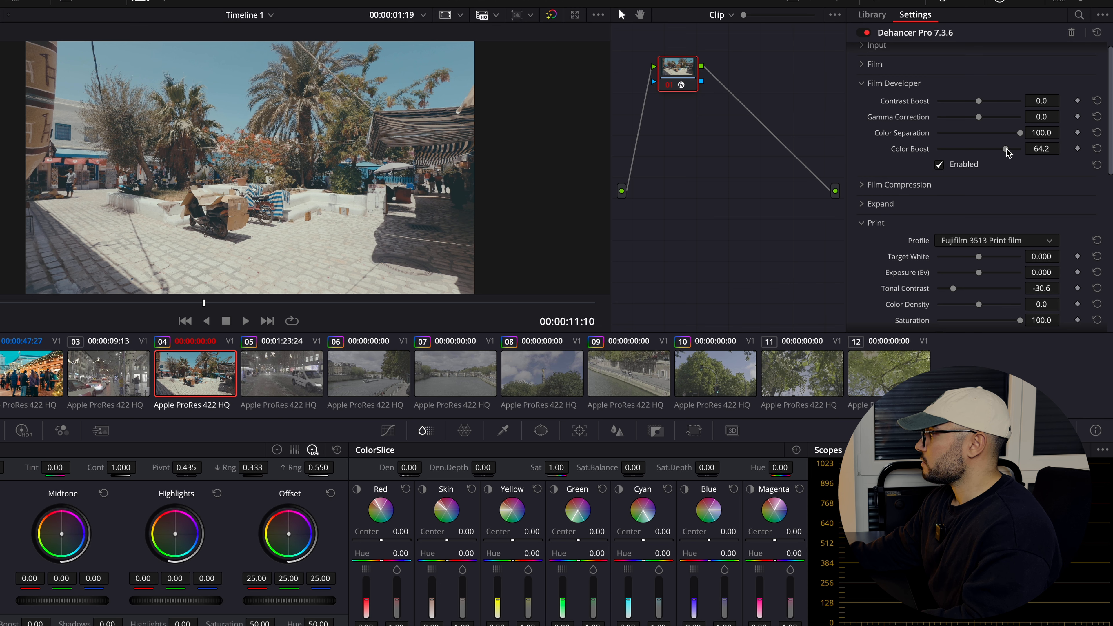
{"action": "left_click_drag", "start_coordinate": [1005, 149], "coordinate": [1006, 149]}
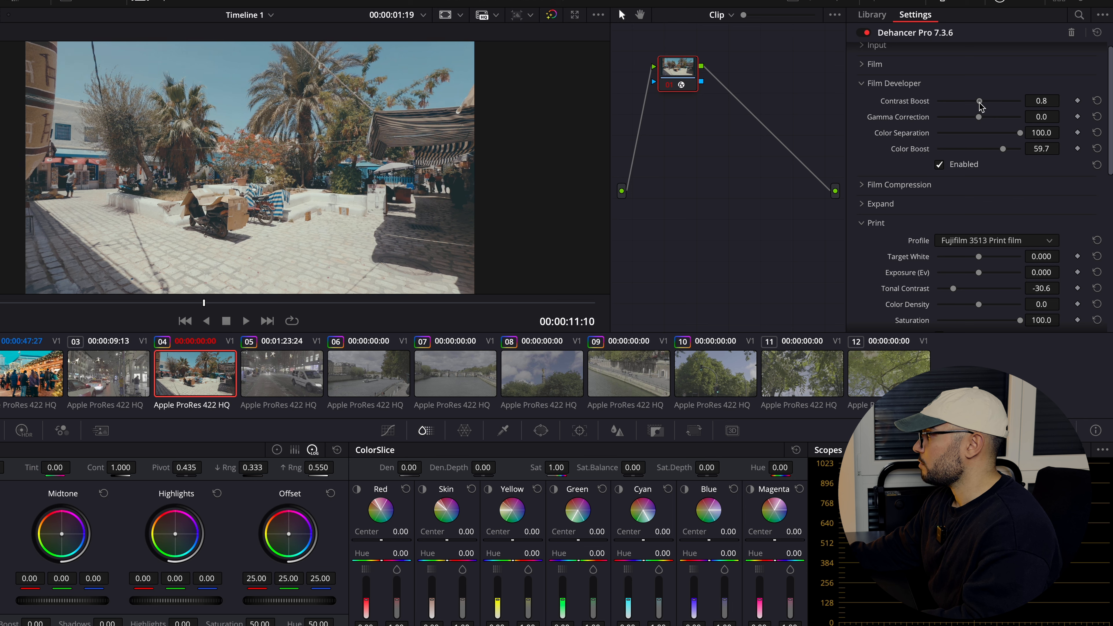
{"action": "left_click_drag", "start_coordinate": [979, 103], "coordinate": [988, 102]}
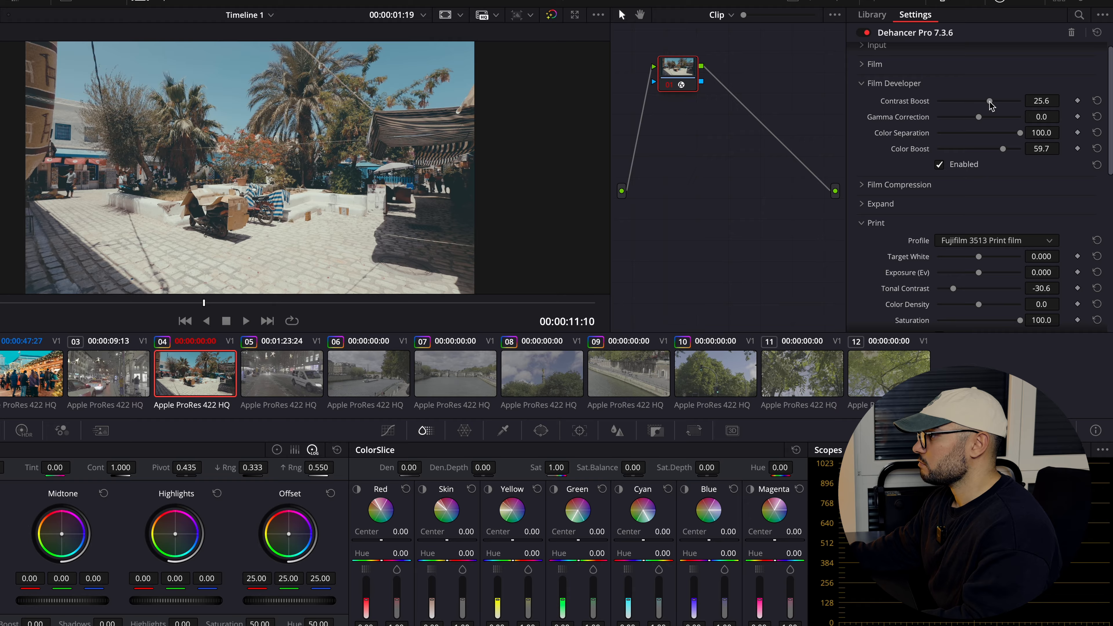
{"action": "left_click_drag", "start_coordinate": [990, 102], "coordinate": [981, 105]}
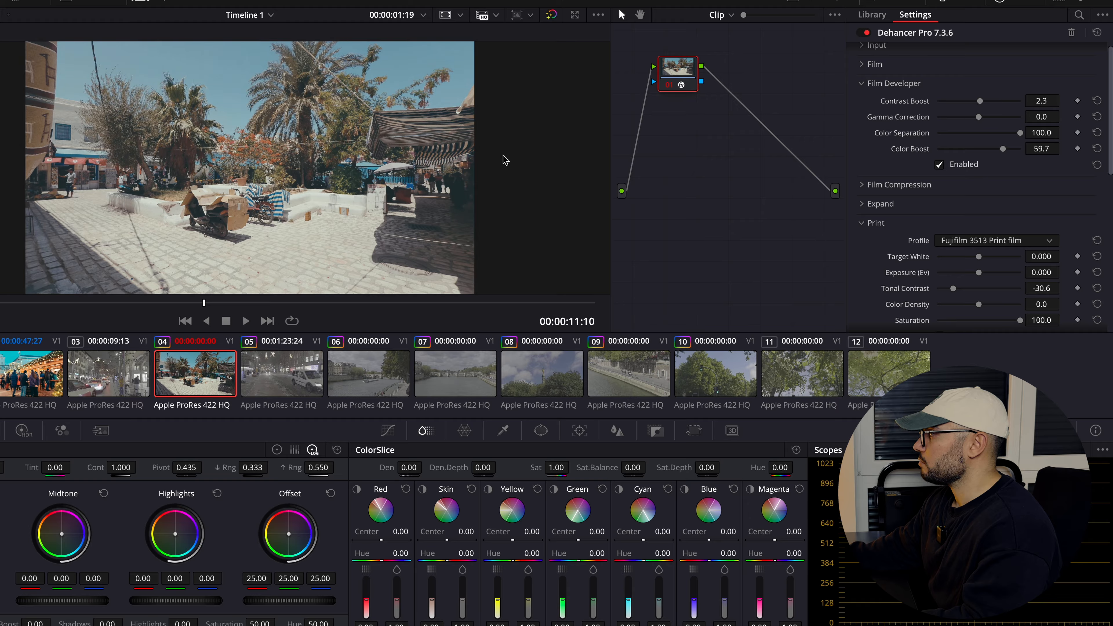
{"action": "left_click", "coordinate": [877, 86]}
Enable Film Compression with its default values and collapse its settings.
{"action": "left_click", "coordinate": [865, 104]}
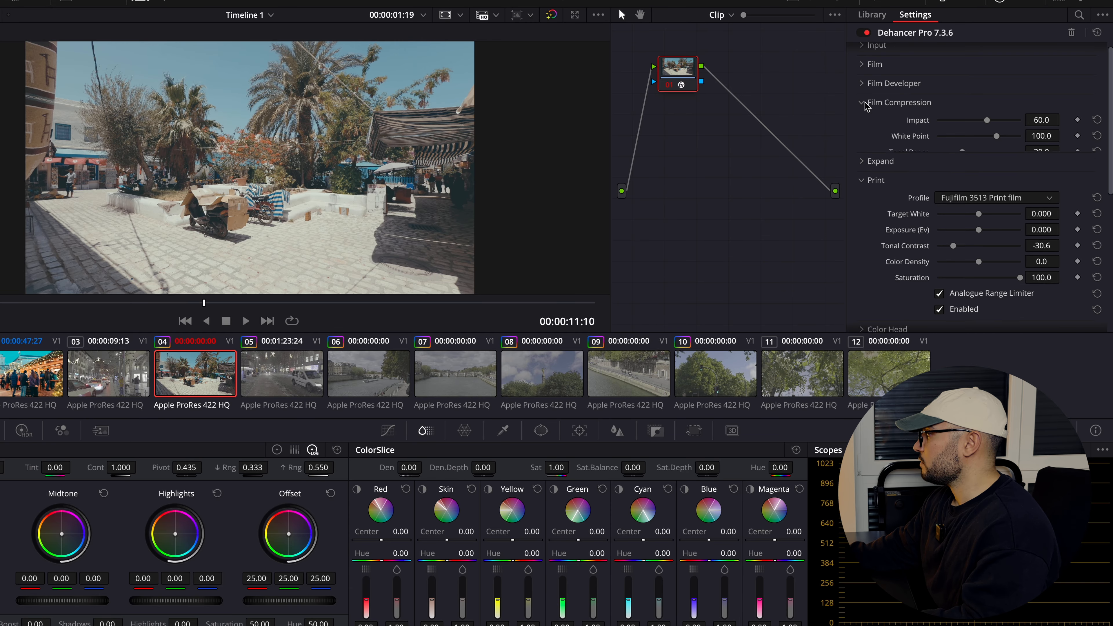
{"action": "left_click", "coordinate": [949, 186]}
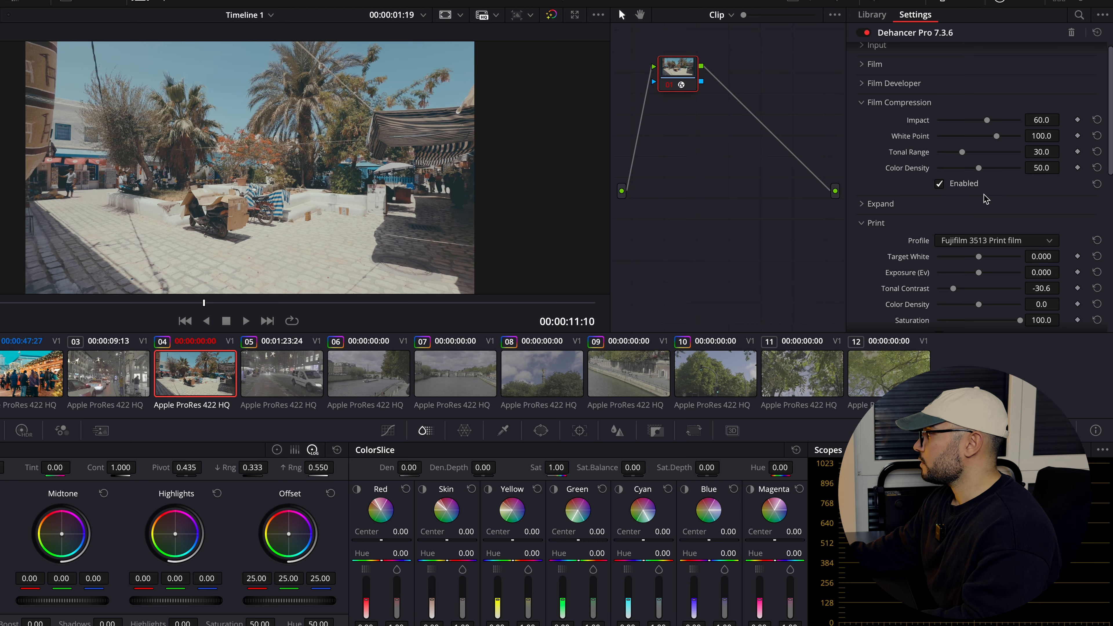
{"action": "left_click", "coordinate": [876, 104]}
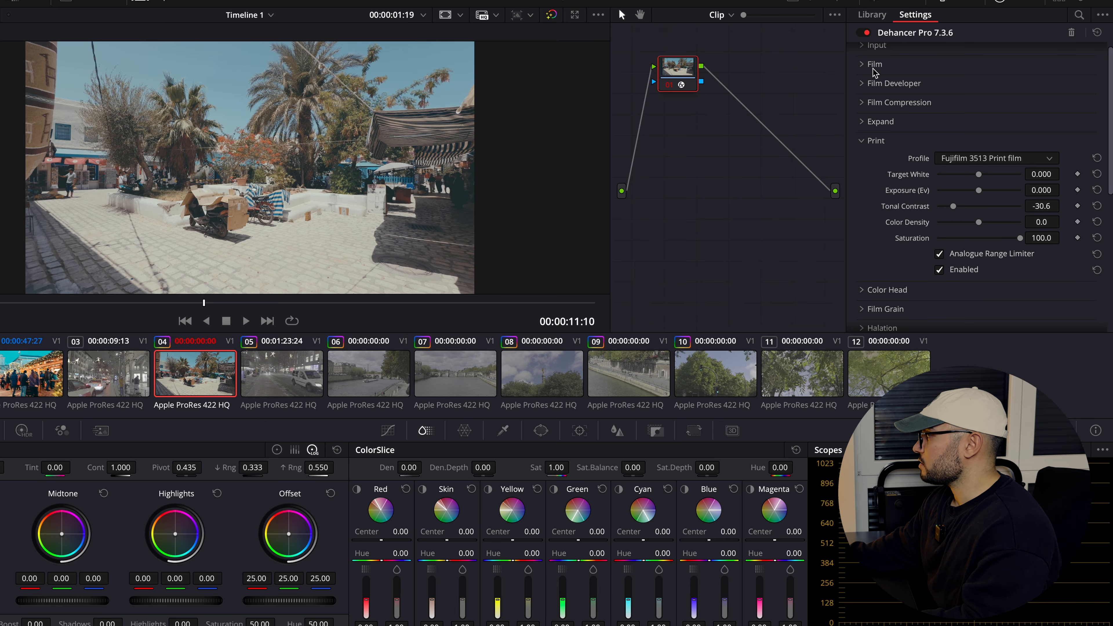
Set the Black Point to 6.74 and the White Point to 100.0 in the Expand settings.
{"action": "left_click", "coordinate": [877, 125]}
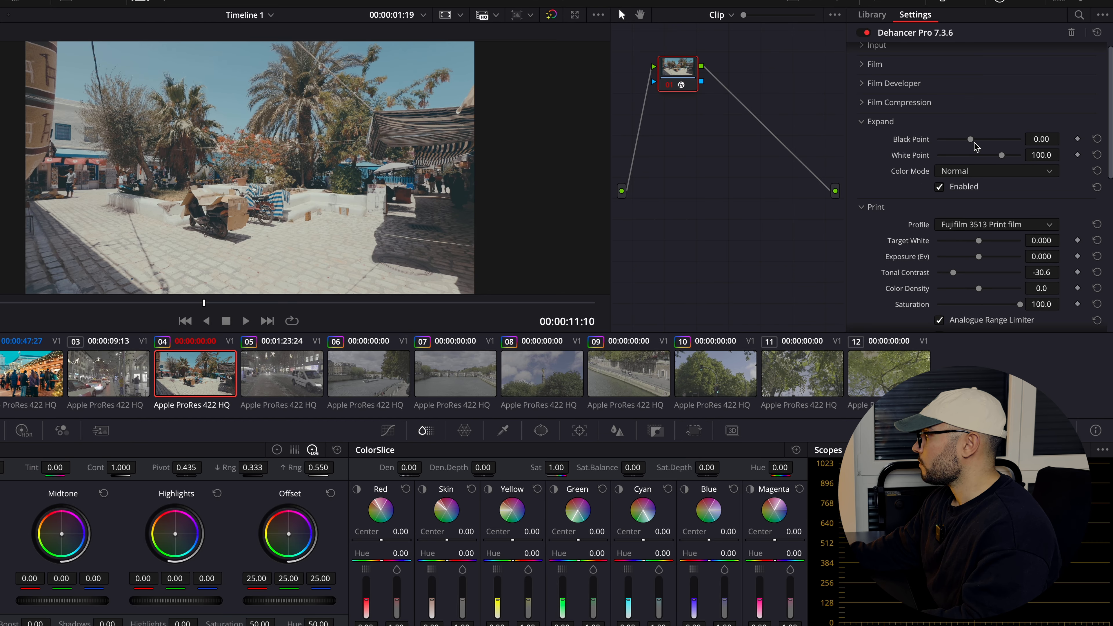
{"action": "left_click_drag", "start_coordinate": [972, 144], "coordinate": [982, 142]}
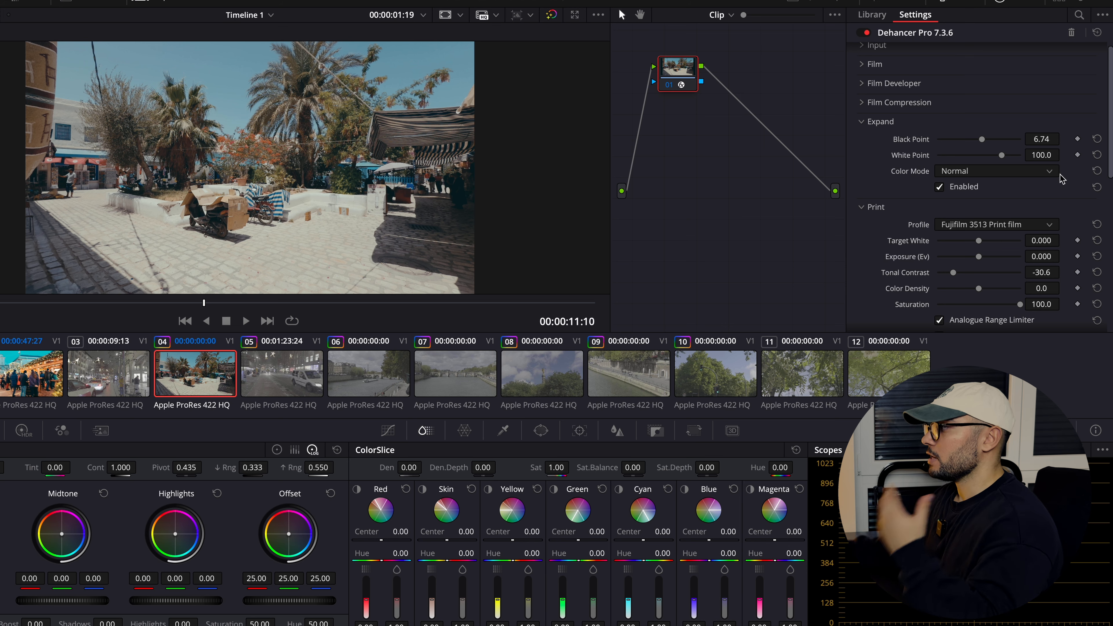
{"action": "left_click_drag", "start_coordinate": [1004, 159], "coordinate": [1002, 159]}
{"action": "left_click", "coordinate": [881, 122]}
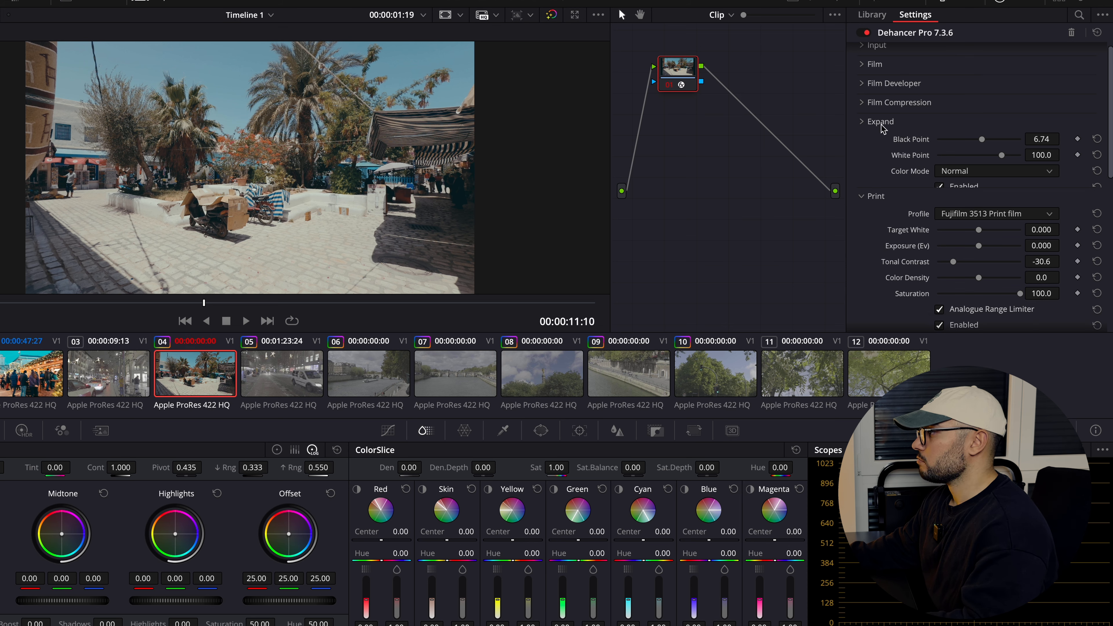
Enable Color Head in Dehancer and raise its Midtones Tone to 36.4.
{"action": "left_click", "coordinate": [875, 147]}
{"action": "left_click", "coordinate": [881, 158]}
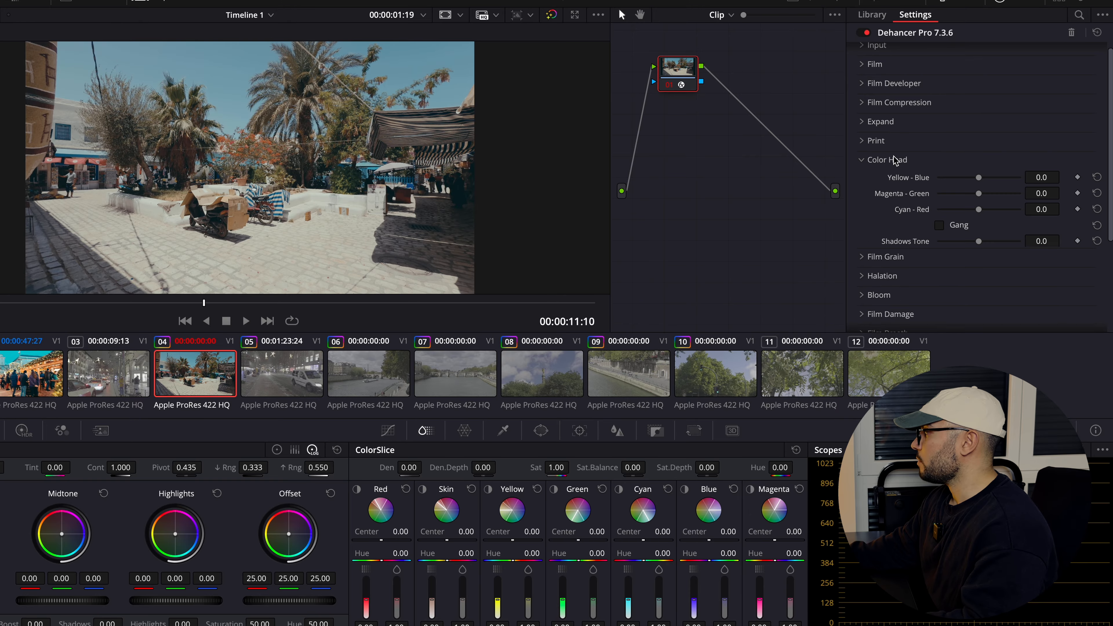
{"action": "scroll", "coordinate": [964, 184], "scroll_direction": "down", "scroll_amount": 1}
{"action": "left_click", "coordinate": [939, 288]}
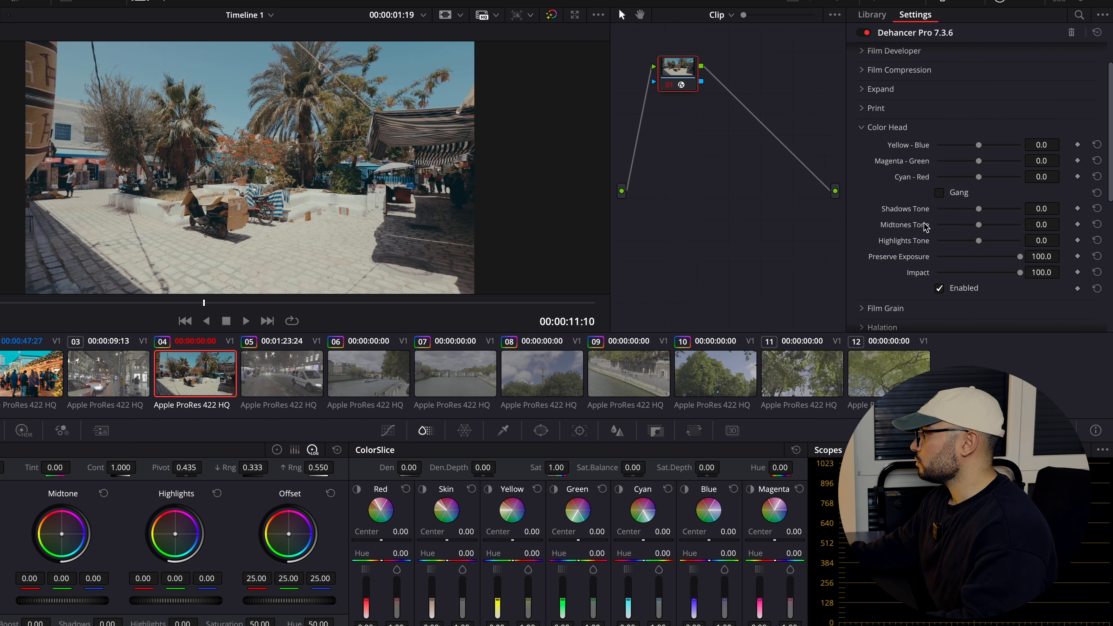
{"action": "left_click_drag", "start_coordinate": [980, 229], "coordinate": [995, 226]}
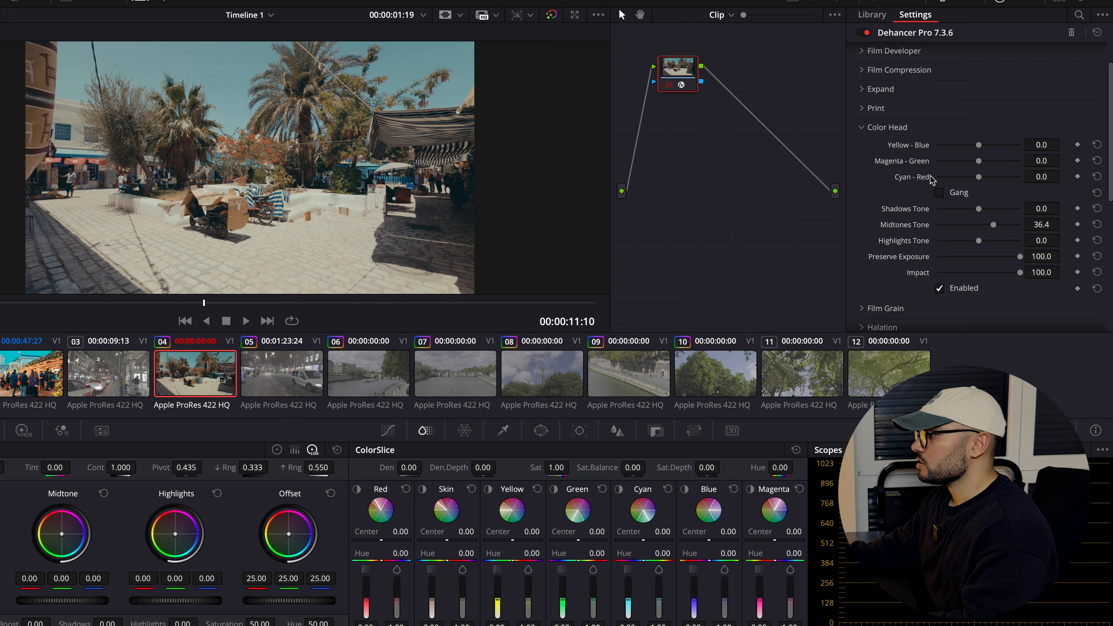
Try a higher Shadows Tone in the Color Head settings, reset it and collapse the section.
{"action": "scroll", "coordinate": [915, 159], "scroll_direction": "up", "scroll_amount": 1}
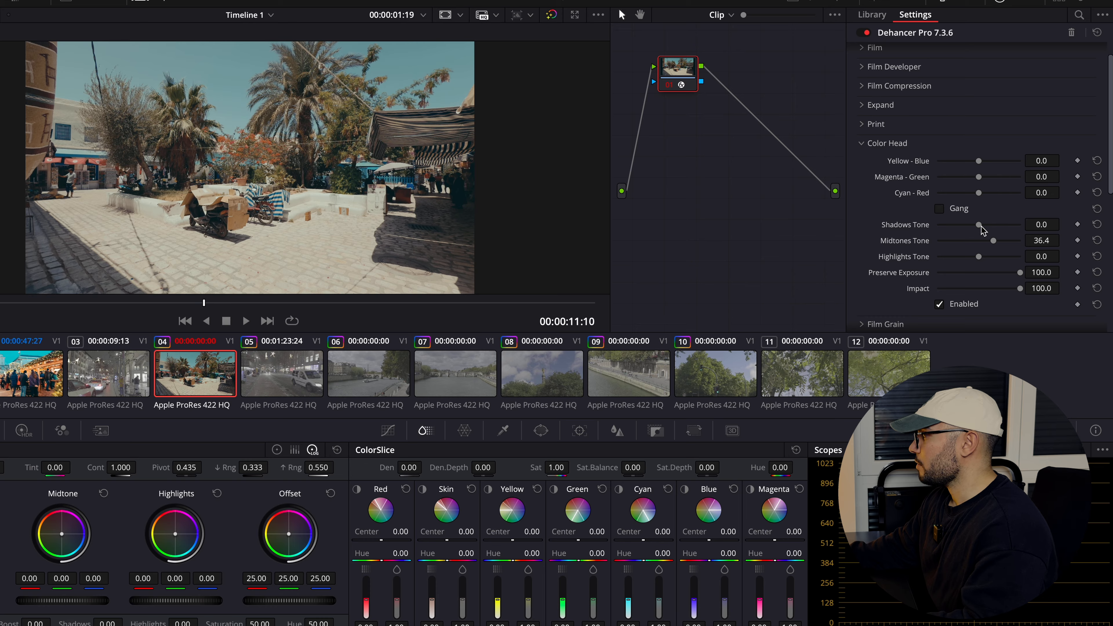
{"action": "left_click_drag", "start_coordinate": [982, 228], "coordinate": [991, 226]}
{"action": "left_click", "coordinate": [1096, 224]}
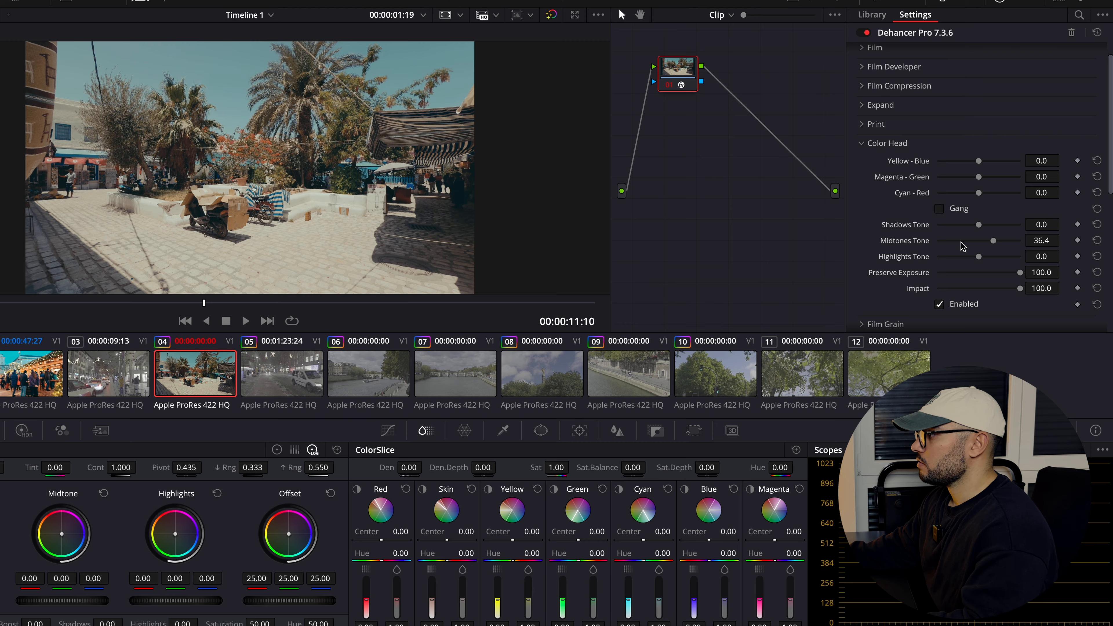
{"action": "left_click", "coordinate": [895, 141]}
Enable Halation with the 35 mm / Super 35 profile and lower its Amplify to 23.3.
{"action": "scroll", "coordinate": [896, 143], "scroll_direction": "down", "scroll_amount": 1}
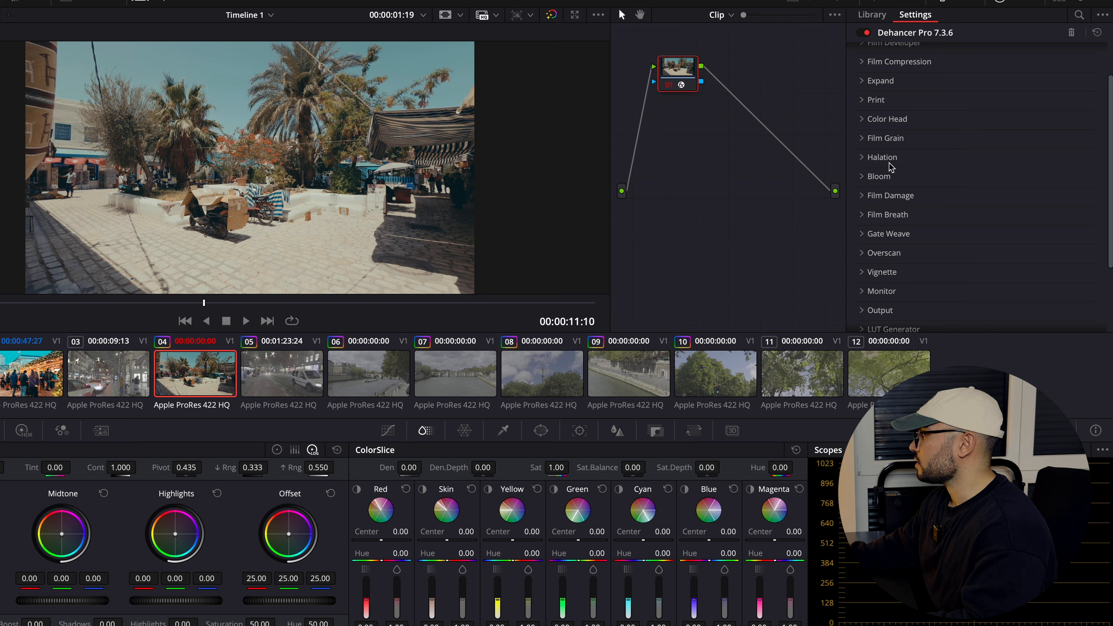
{"action": "left_click", "coordinate": [867, 159]}
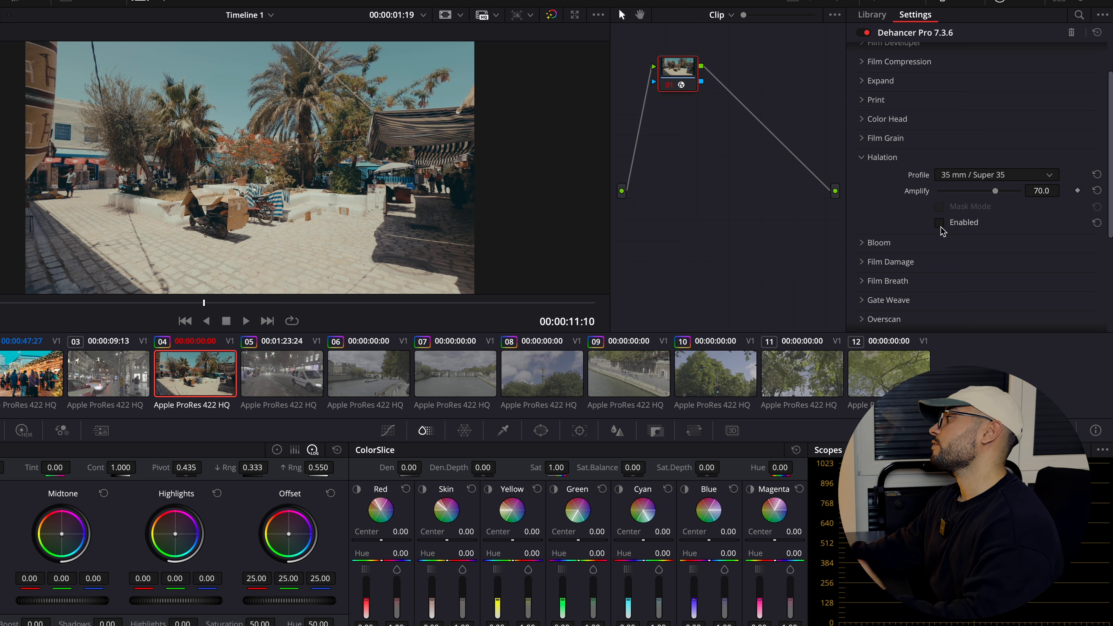
{"action": "left_click", "coordinate": [939, 222]}
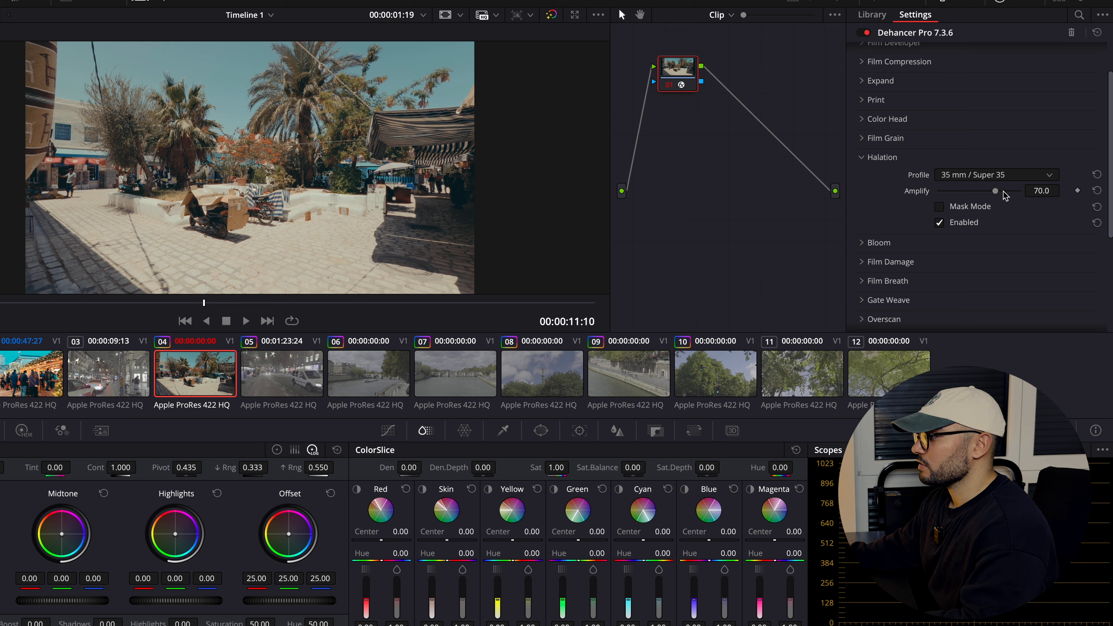
{"action": "left_click_drag", "start_coordinate": [996, 192], "coordinate": [959, 193]}
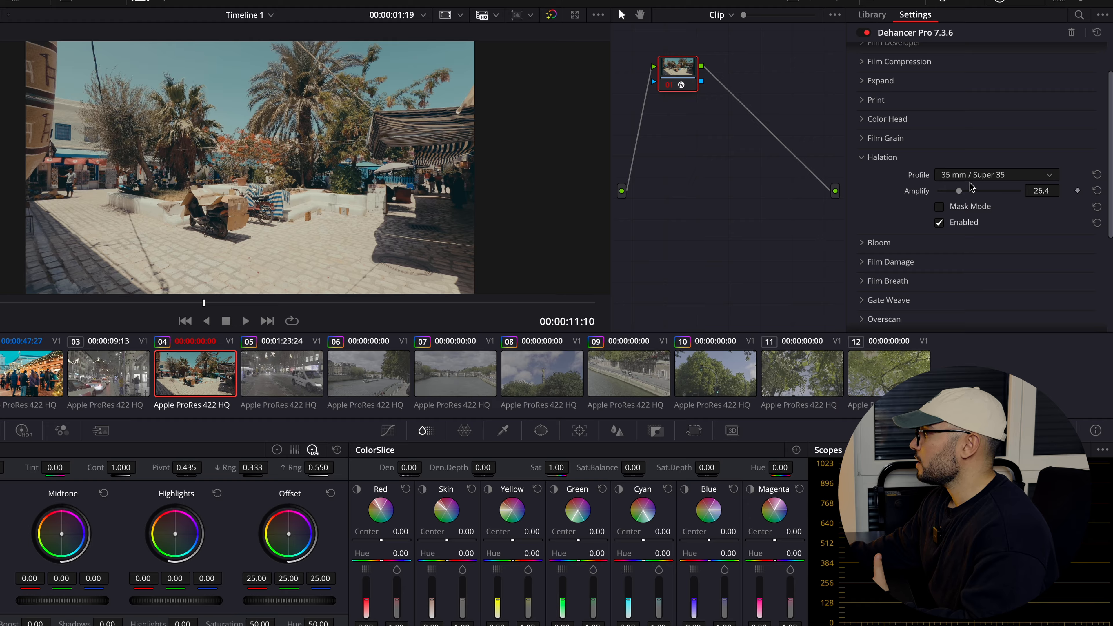
{"action": "left_click_drag", "start_coordinate": [960, 193], "coordinate": [958, 194]}
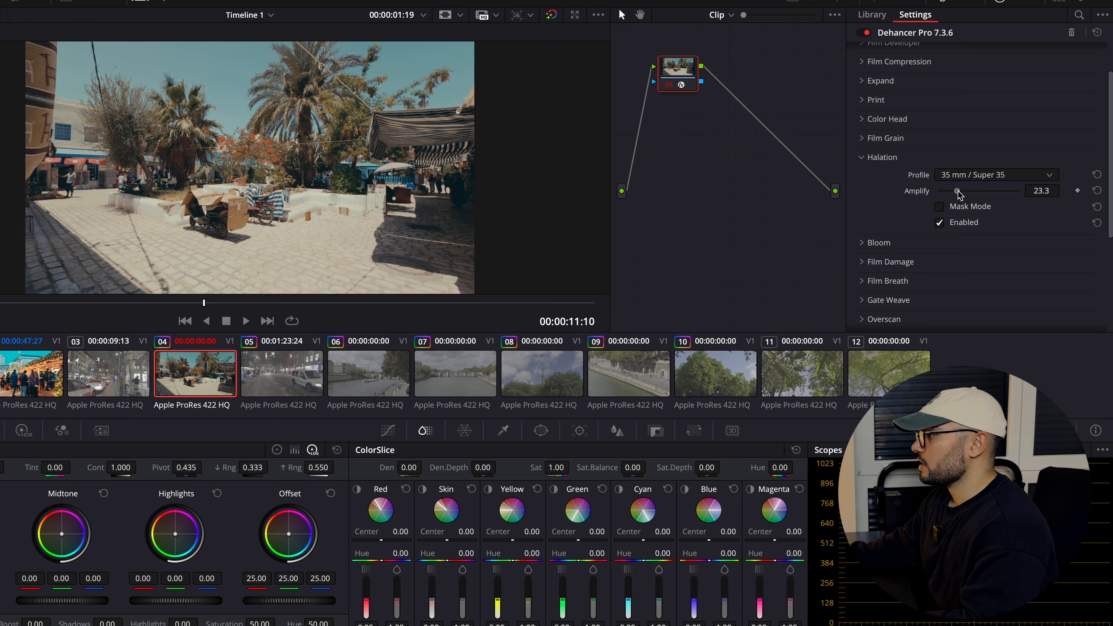
{"action": "left_click", "coordinate": [866, 158]}
Enable Bloom in Dehancer with the 35 mm / Super 35 profile.
{"action": "left_click", "coordinate": [879, 175]}
{"action": "left_click", "coordinate": [939, 241]}
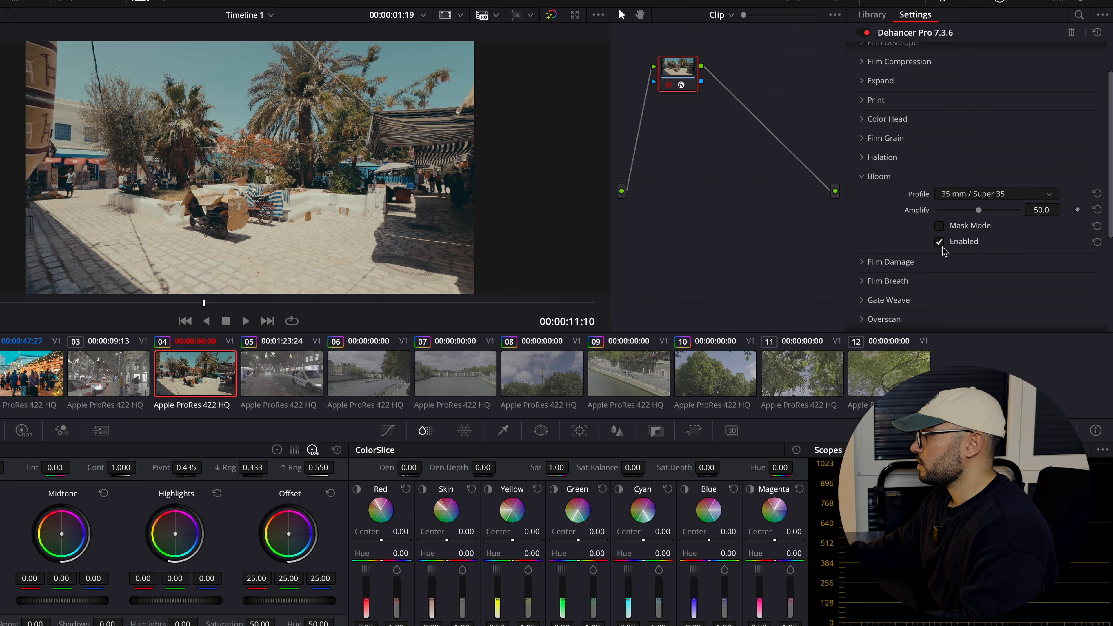